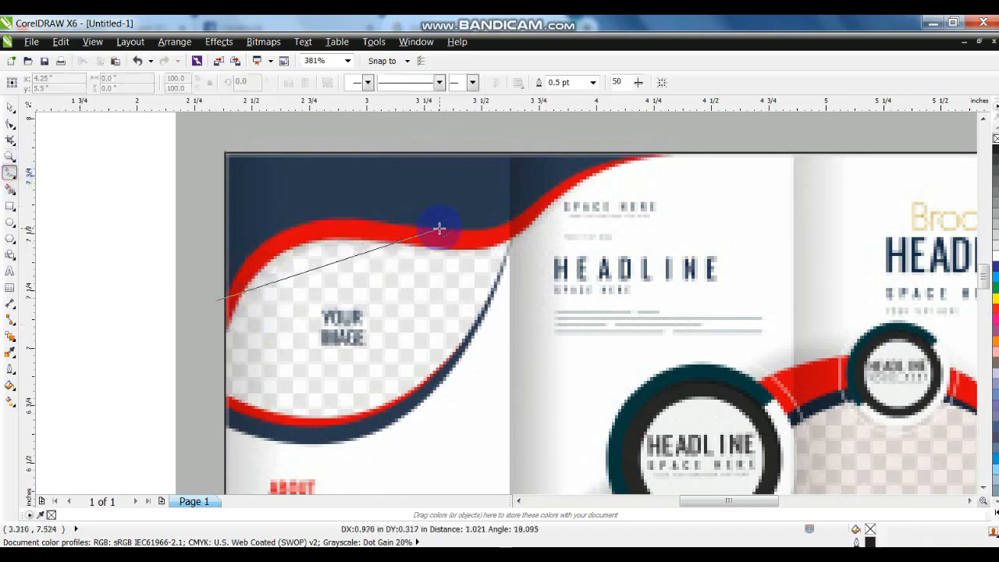
# Step: Draw a closed five-node straight-line outline around the navy header area, about 2 in wide, from the brochure's left edge to the wave's upper end
pyautogui.click(440, 227)
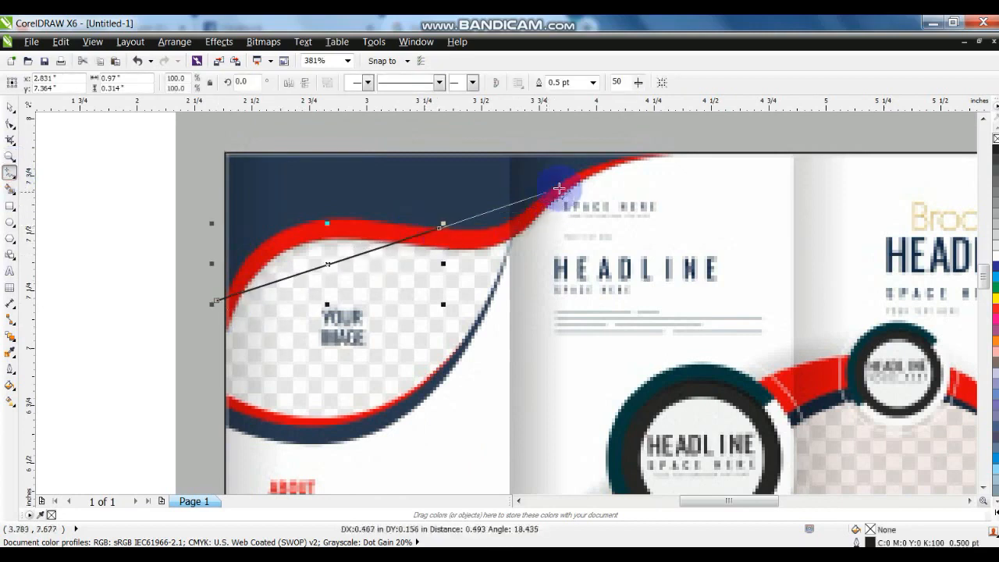
pyautogui.click(674, 146)
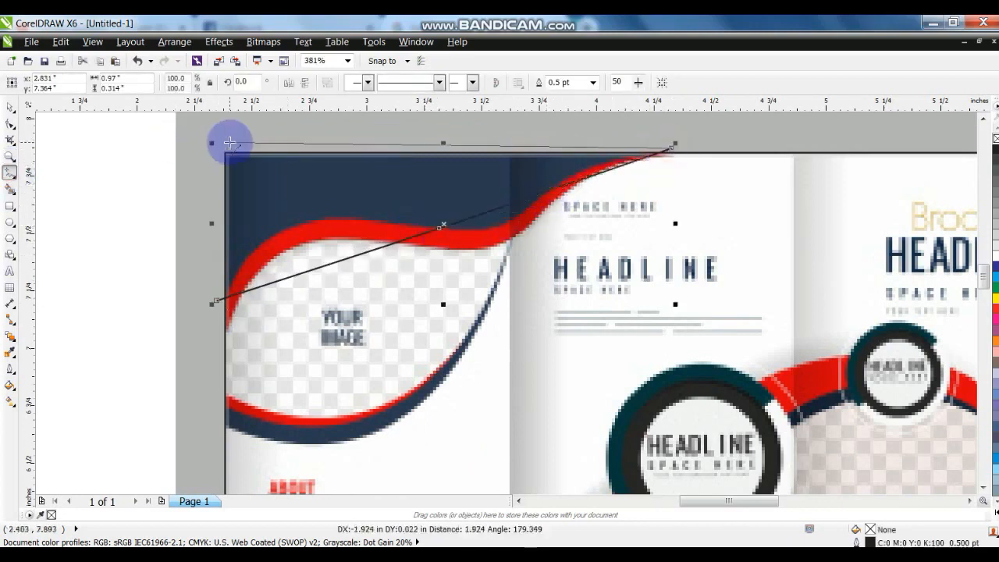
pyautogui.click(219, 142)
pyautogui.click(203, 186)
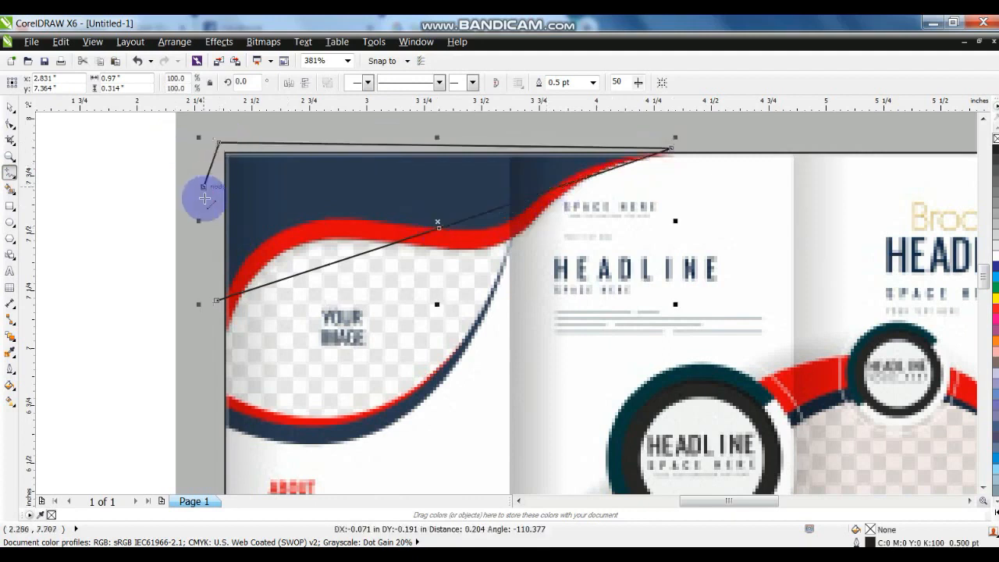
pyautogui.click(216, 297)
# Step: Convert the header outline's segments to curves and bend its lower-left segment along the upper edge of the red wave
pyautogui.click(10, 123)
pyautogui.moveTo(166, 123); pyautogui.dragTo(761, 328)
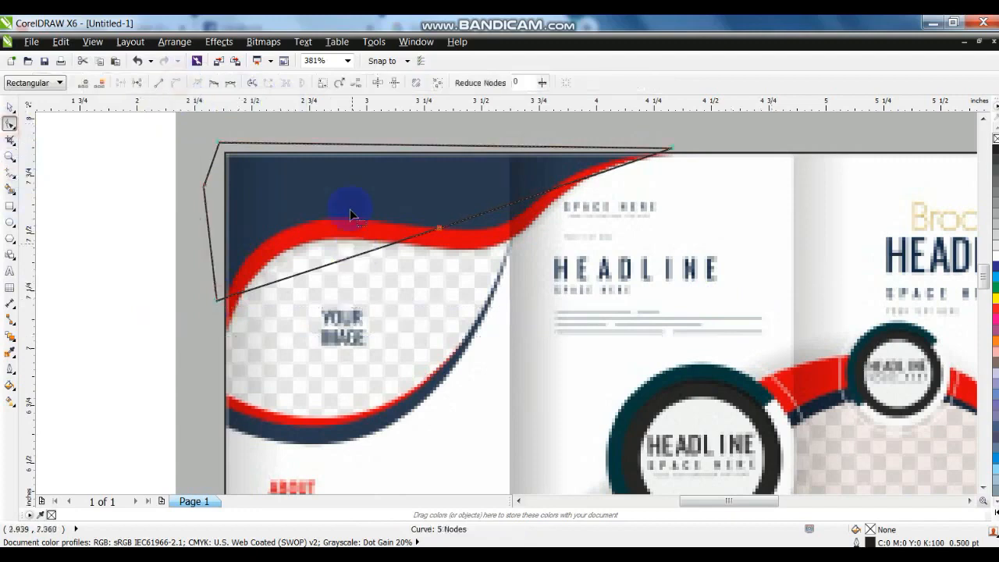
pyautogui.moveTo(365, 295); pyautogui.dragTo(364, 295)
pyautogui.click(364, 261)
pyautogui.moveTo(366, 258); pyautogui.dragTo(285, 263)
pyautogui.moveTo(253, 209); pyautogui.dragTo(255, 209)
pyautogui.moveTo(217, 305); pyautogui.dragTo(217, 319)
pyautogui.click(253, 232)
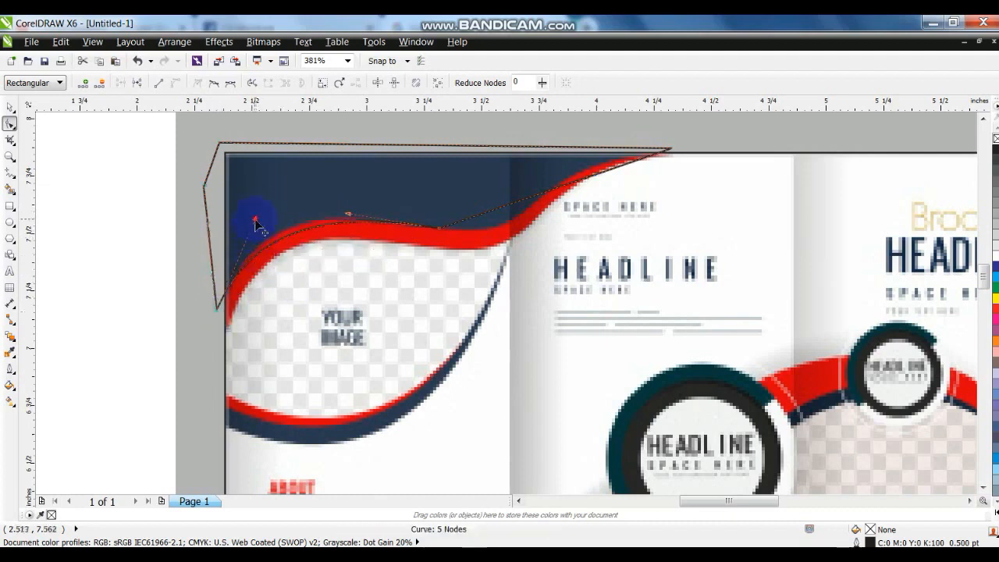
pyautogui.moveTo(250, 214); pyautogui.dragTo(250, 214)
pyautogui.moveTo(353, 212); pyautogui.dragTo(346, 208)
# Step: Bend the header outline's lower-right segment along the upper edge of the red wave, up to the outline's pointed end
pyautogui.click(553, 209)
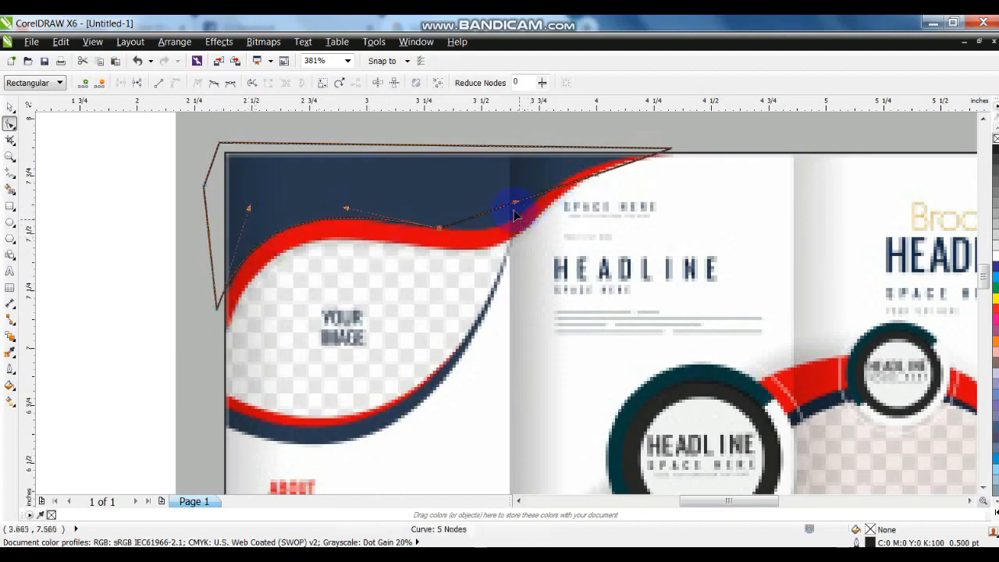
pyautogui.moveTo(596, 182); pyautogui.dragTo(579, 151)
pyautogui.moveTo(516, 202); pyautogui.dragTo(522, 255)
pyautogui.moveTo(577, 178); pyautogui.dragTo(549, 145)
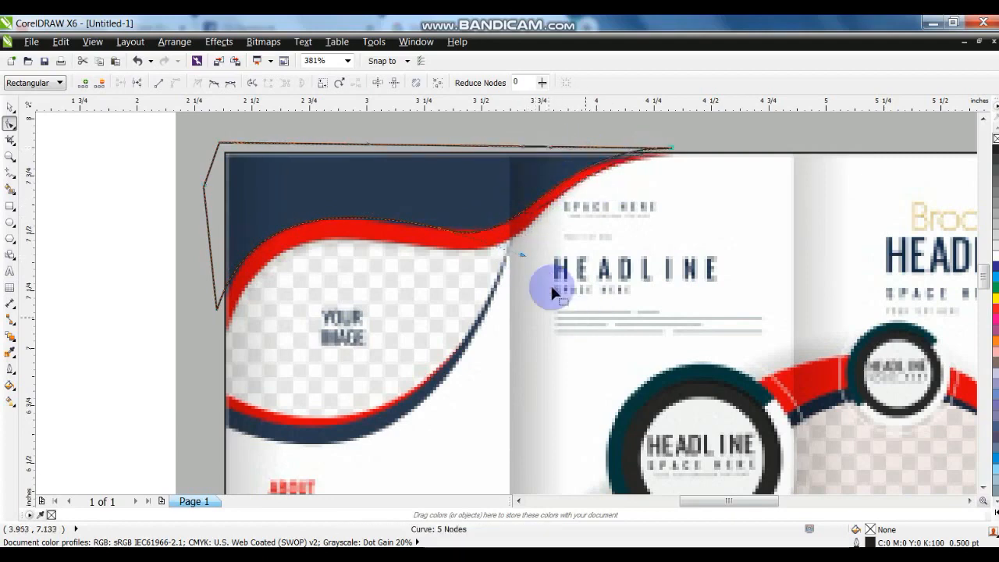
pyautogui.moveTo(540, 253); pyautogui.dragTo(546, 245)
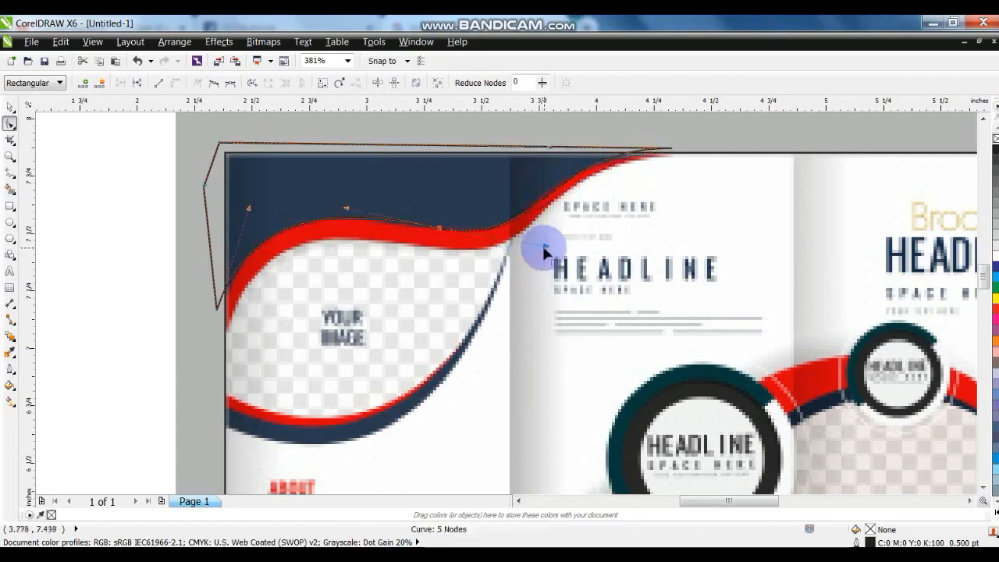
pyautogui.click(545, 244)
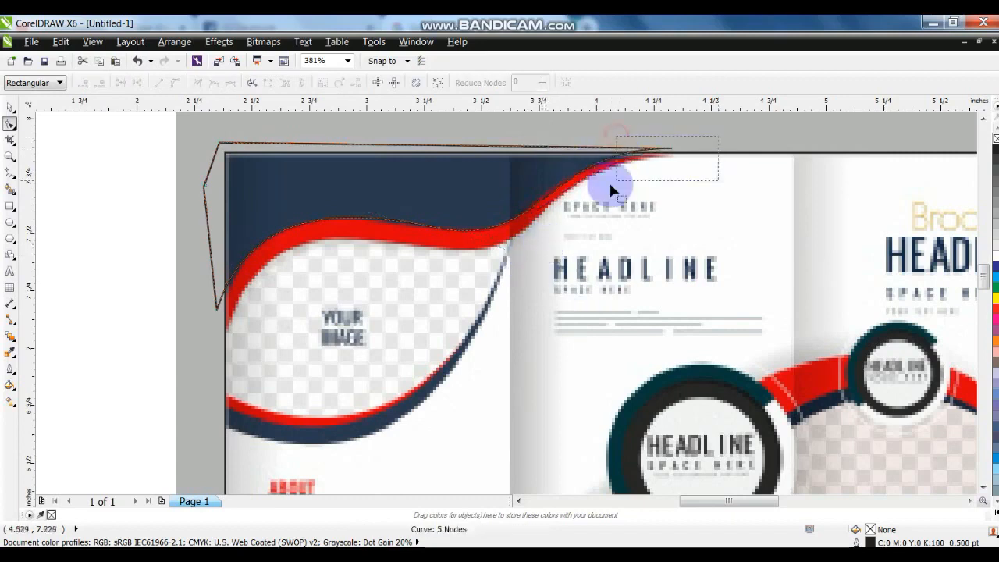
pyautogui.moveTo(550, 146); pyautogui.dragTo(547, 150)
# Step: Fill the header shape with 70% black
pyautogui.click(995, 181)
pyautogui.click(118, 223)
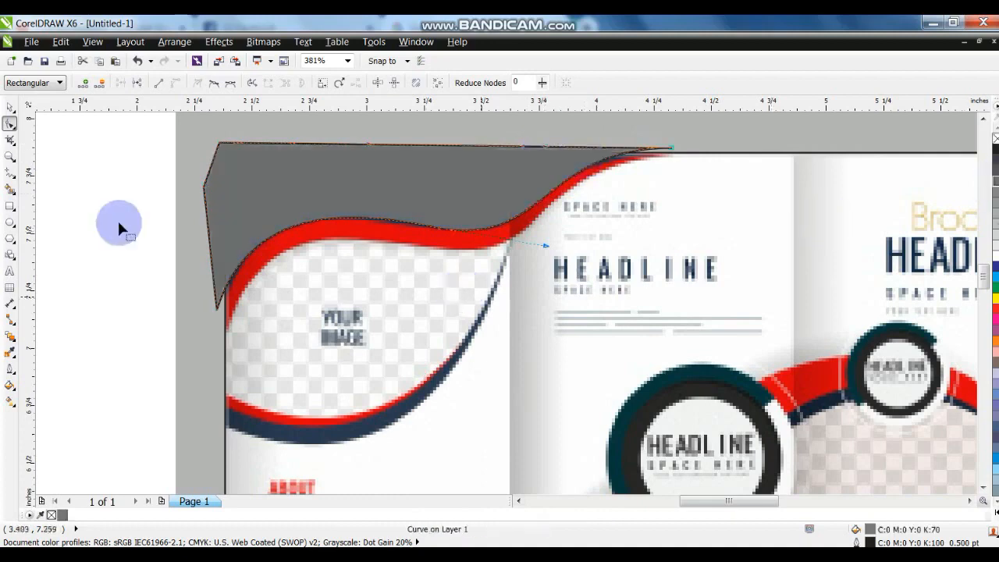
pyautogui.click(353, 149)
# Step: Draw a second closed five-node outline, about 2.09 × 0.82 in, from below the red wave's left end to its upper tip and back across the header
pyautogui.moveTo(191, 128); pyautogui.dragTo(768, 381)
pyautogui.click(7, 170)
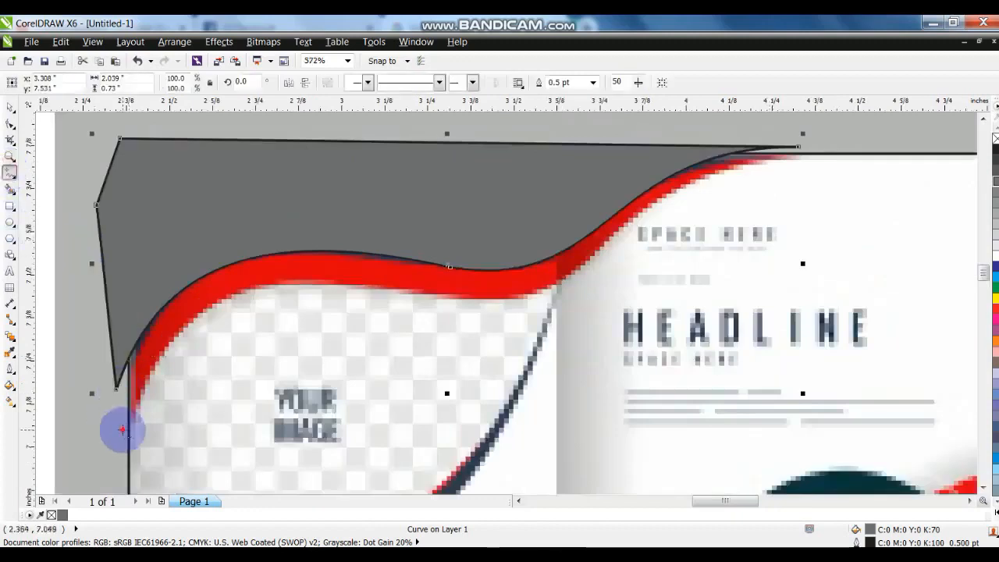
pyautogui.click(125, 428)
pyautogui.click(466, 299)
pyautogui.click(795, 146)
pyautogui.click(639, 161)
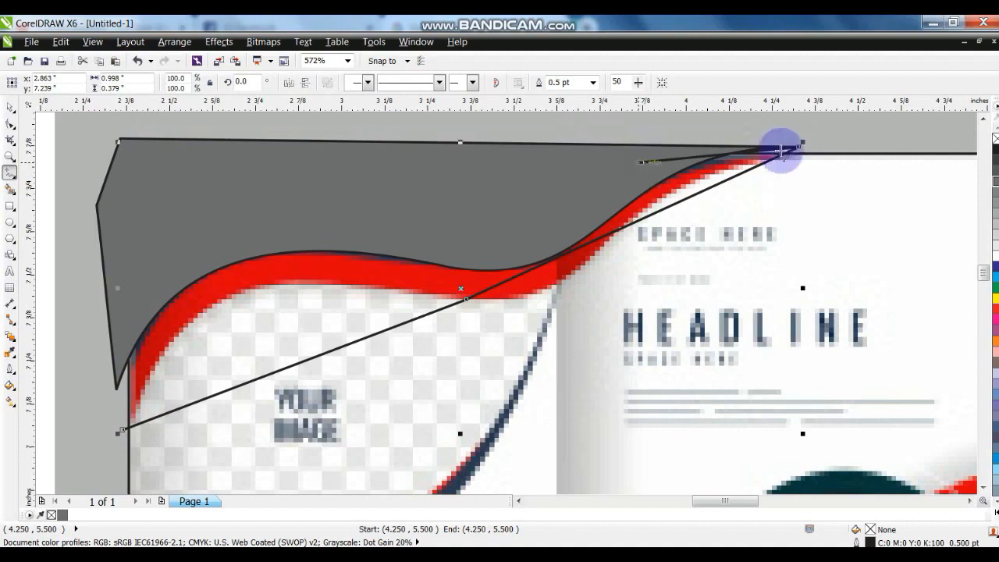
pyautogui.hotkey('ctrl', 'z')
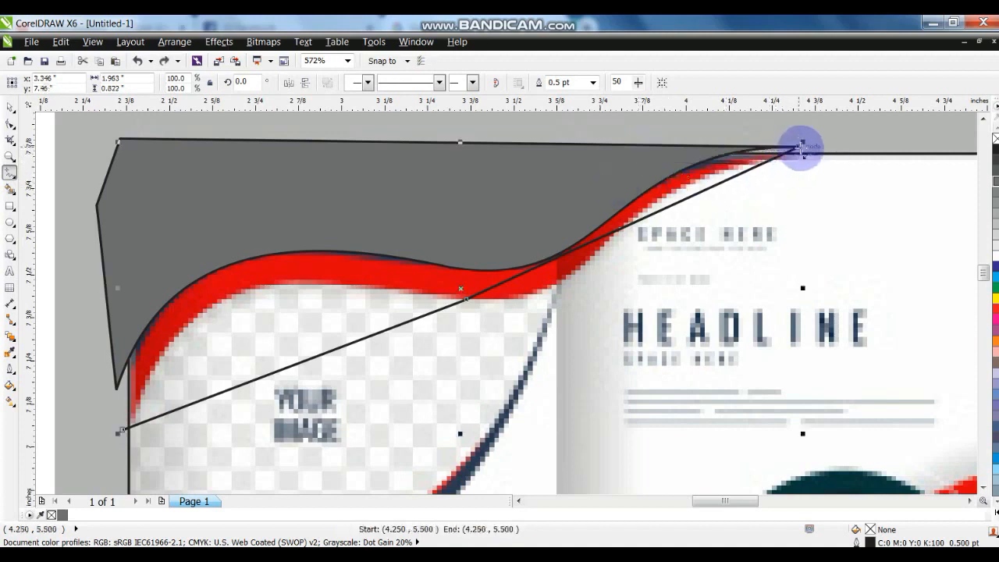
pyautogui.click(798, 145)
pyautogui.click(491, 151)
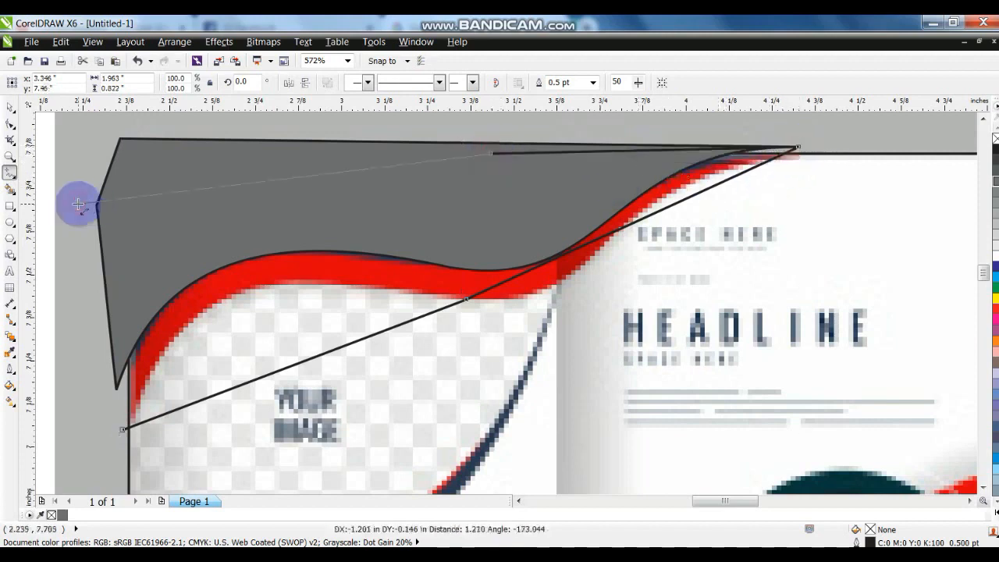
pyautogui.click(78, 206)
pyautogui.click(123, 427)
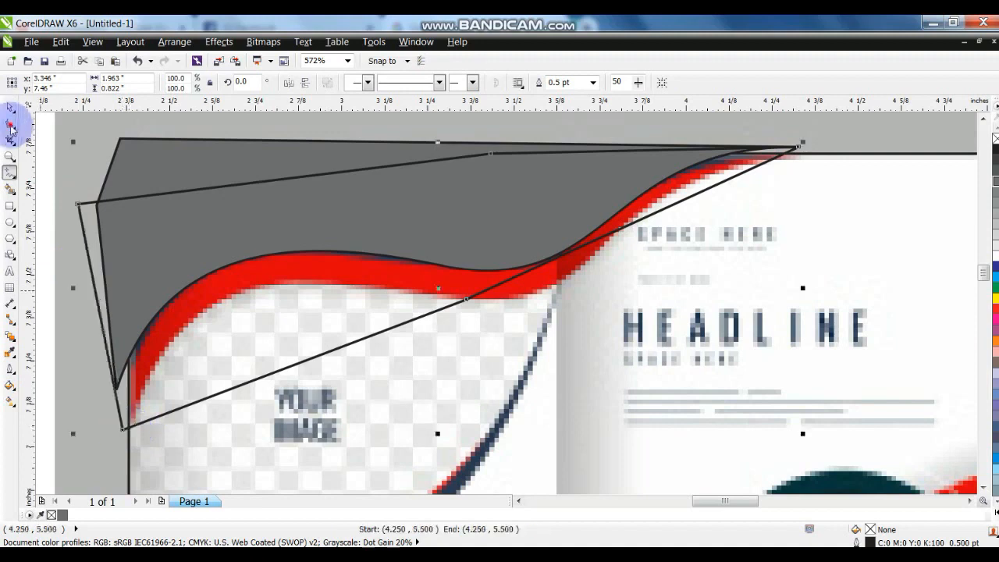
# Step: Convert the second outline's segments to curves and bend its lower-left segment along the lower edge of the red wave
pyautogui.click(10, 123)
pyautogui.moveTo(57, 134); pyautogui.dragTo(849, 455)
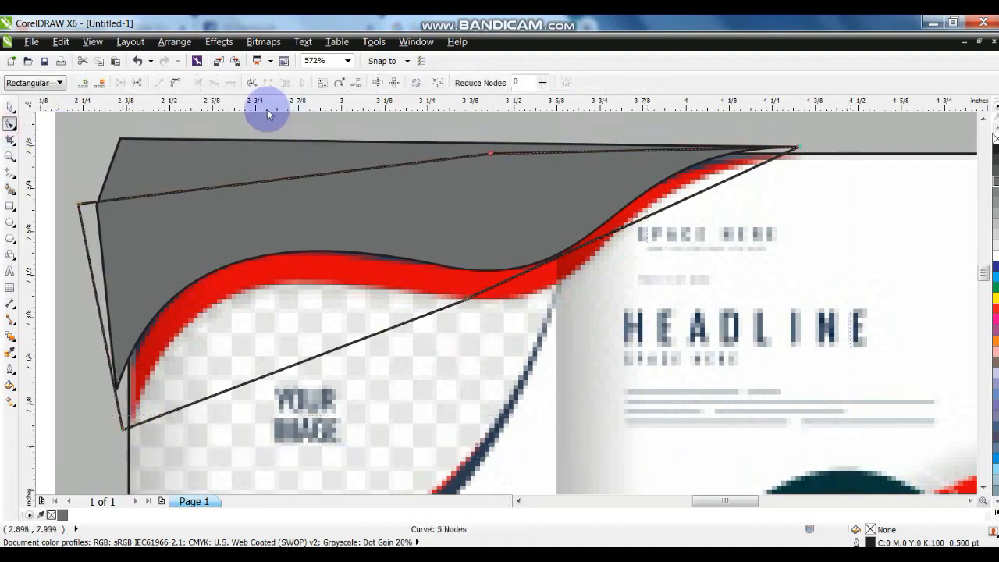
pyautogui.click(181, 82)
pyautogui.moveTo(234, 390); pyautogui.dragTo(192, 293)
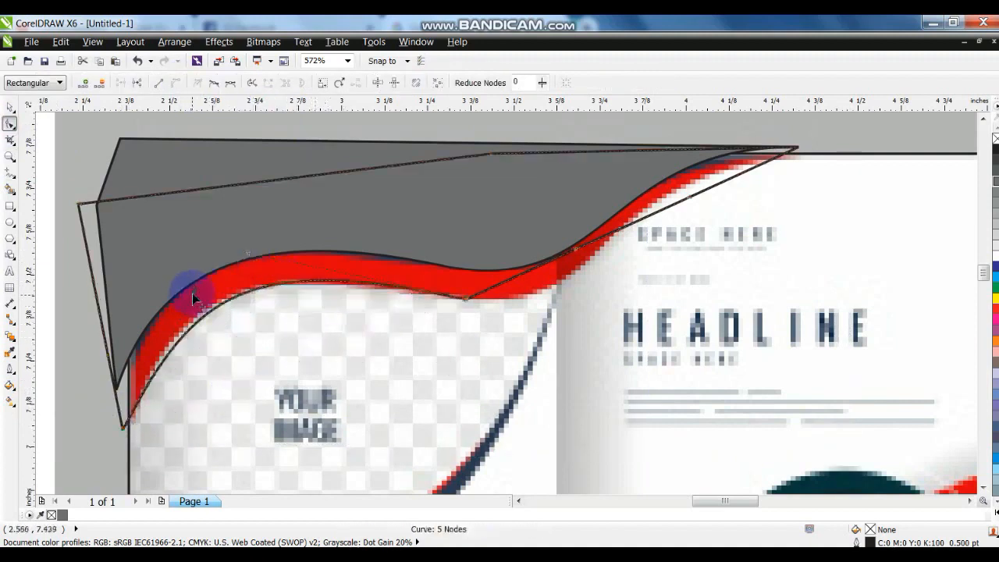
pyautogui.click(184, 287)
# Step: Bend the second outline's lower-right segment along the red wave's lower edge and refine the lower-left bend
pyautogui.moveTo(451, 262); pyautogui.dragTo(547, 341)
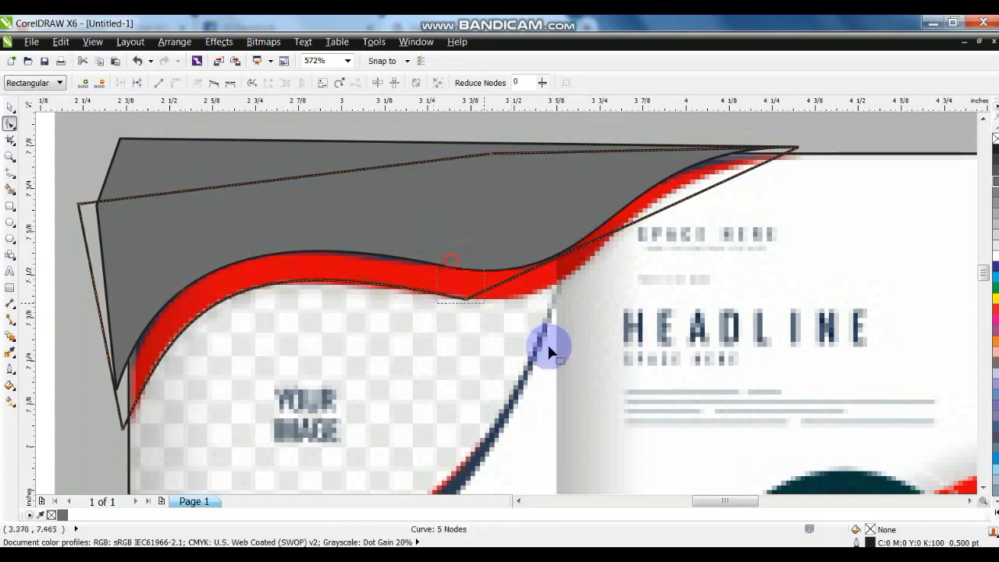
pyautogui.moveTo(579, 254); pyautogui.dragTo(603, 348)
pyautogui.click(689, 199)
pyautogui.moveTo(689, 199); pyautogui.dragTo(640, 158)
pyautogui.click(604, 349)
pyautogui.moveTo(604, 347); pyautogui.dragTo(605, 326)
pyautogui.click(239, 254)
pyautogui.moveTo(247, 253); pyautogui.dragTo(232, 271)
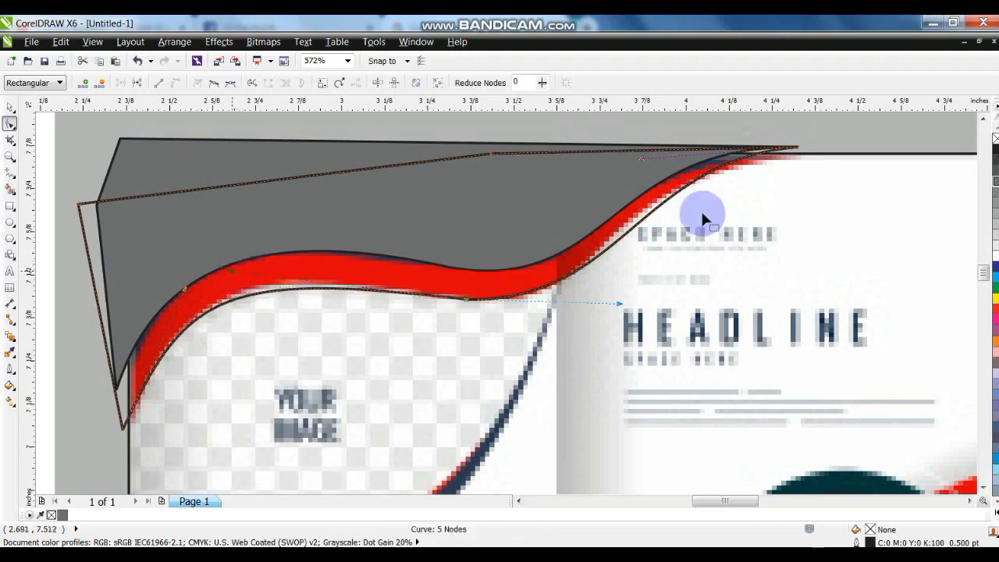
# Step: Fill the second wave shape with 80% black and place it behind the first header shape
pyautogui.click(10, 106)
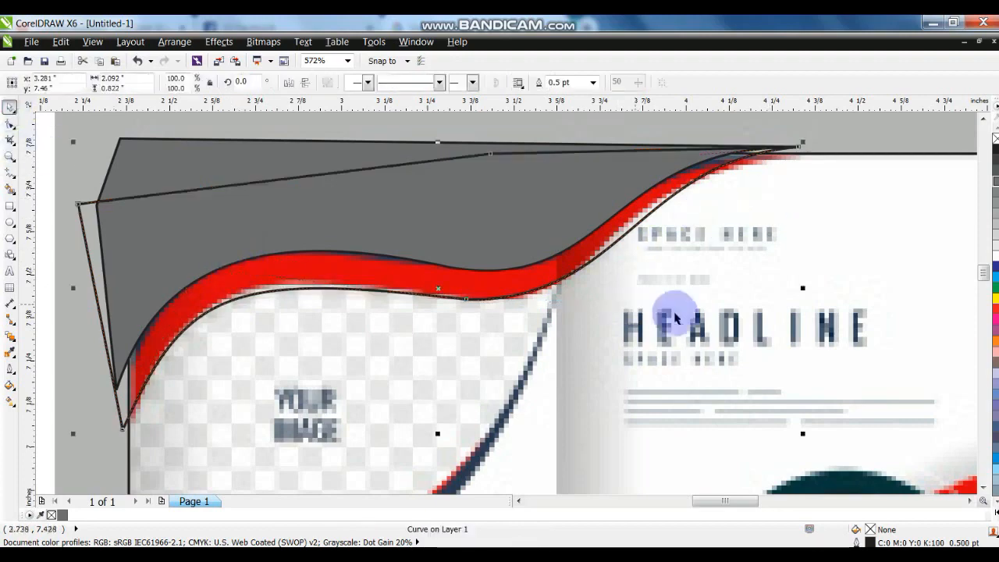
pyautogui.scroll(-2, 668, 318)
pyautogui.click(994, 171)
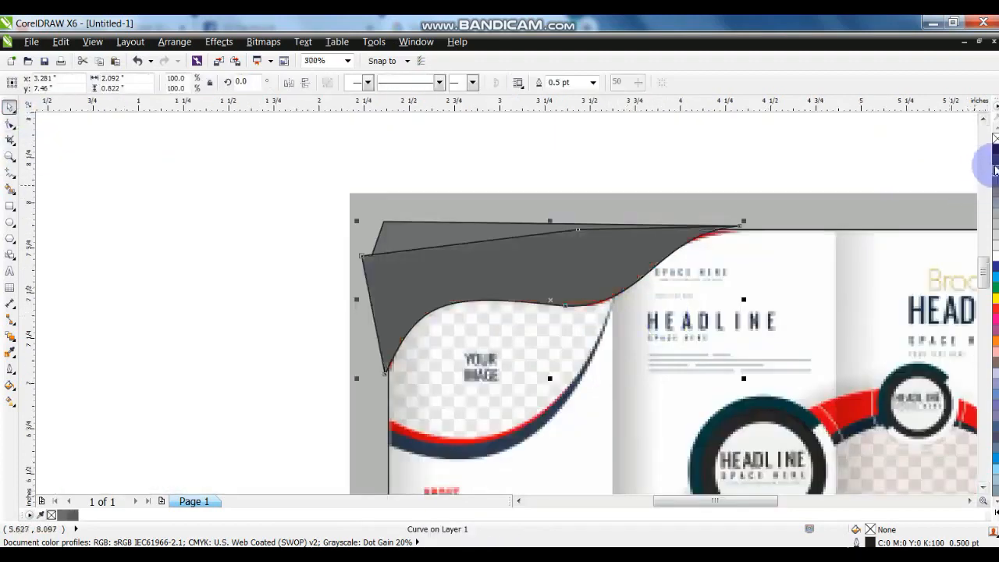
pyautogui.hotkey('ctrl', 'pagedown')
pyautogui.keyDown('shift'); pyautogui.click(618, 261); pyautogui.keyUp('shift')
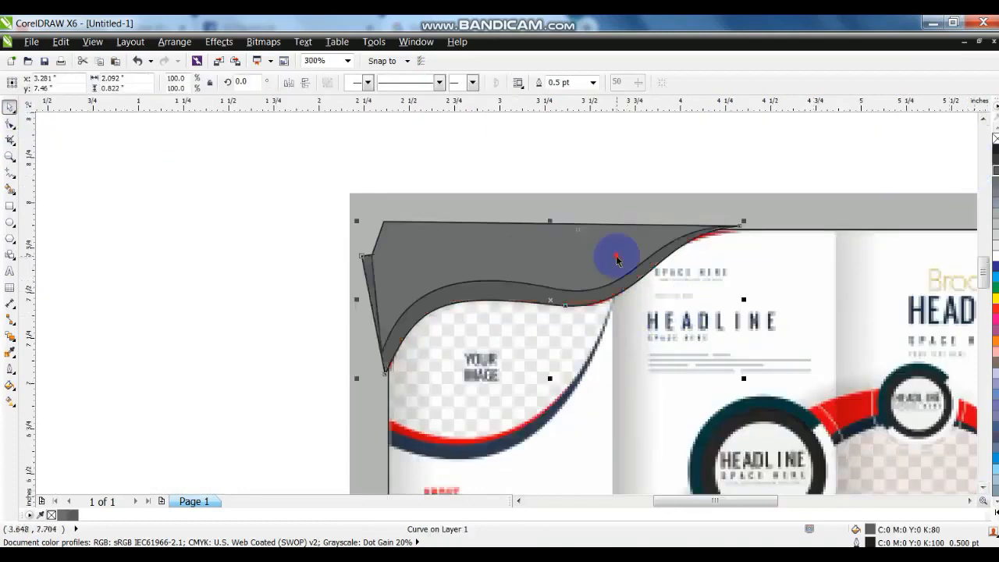
# Step: Draw a line from the image area's lower-left corner to its upper-right tip and down along the first fold
pyautogui.press('F4')
pyautogui.press('z')
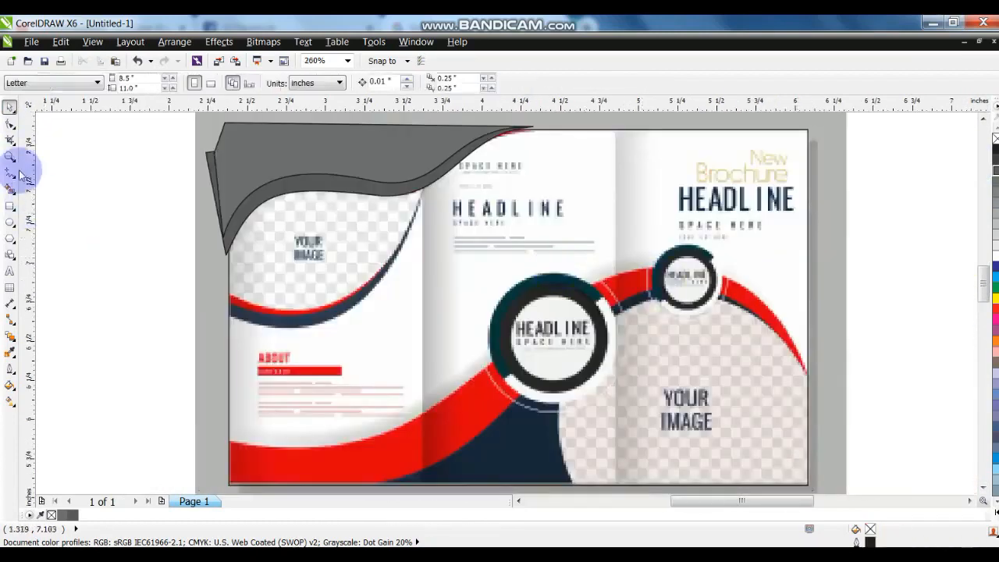
pyautogui.moveTo(205, 167); pyautogui.dragTo(620, 413)
pyautogui.click(9, 175)
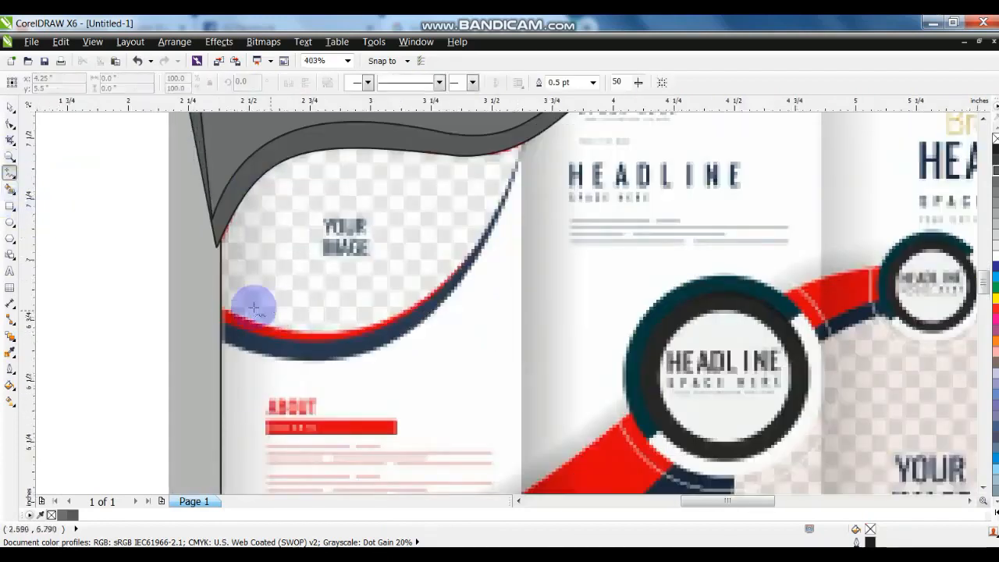
pyautogui.click(218, 306)
pyautogui.doubleClick(525, 143)
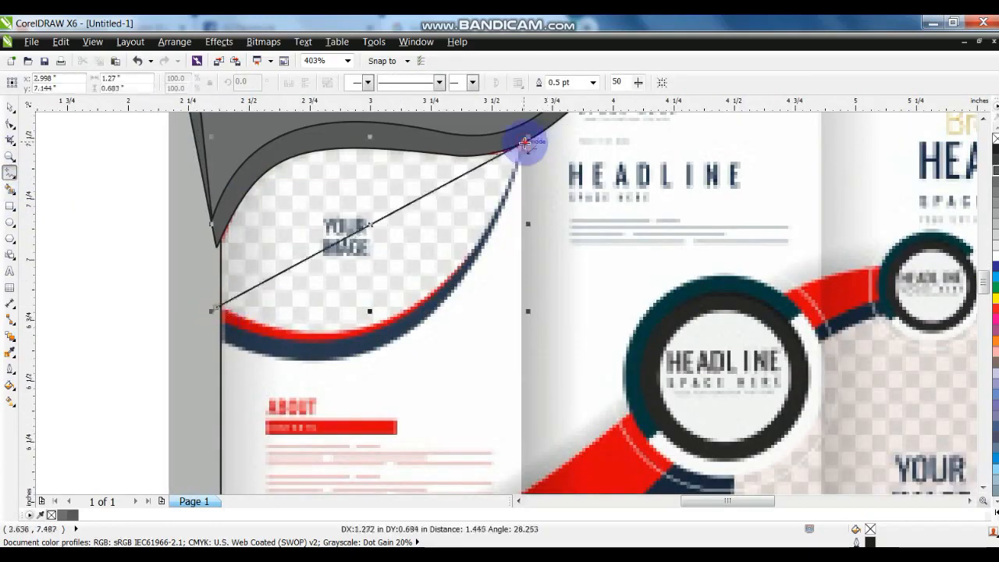
pyautogui.click(525, 446)
# Step: Extend the line along the fold past the brochure's bottom edge and close it into an outline around the left panel, about 1.3 in wide
pyautogui.scroll(-1, 539, 339)
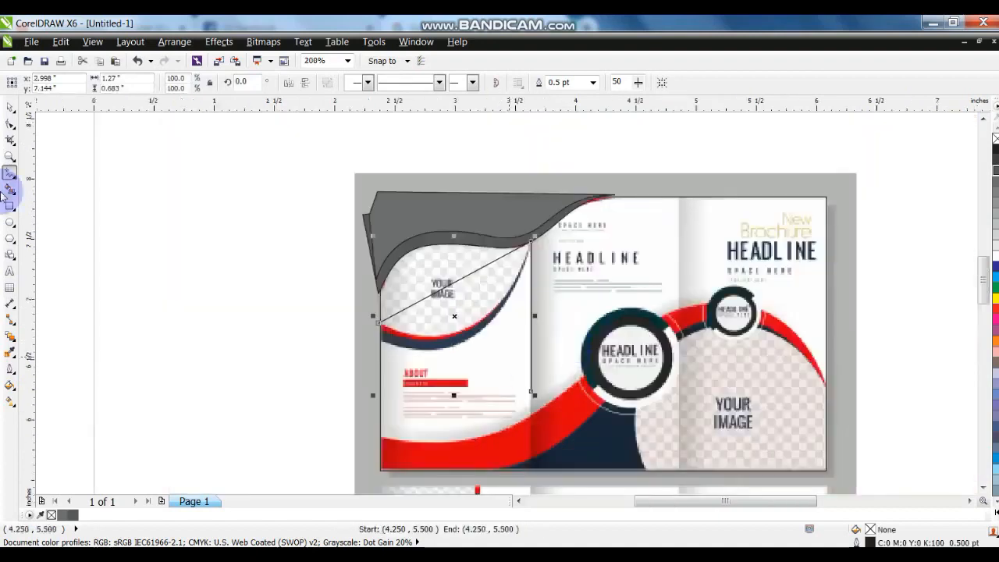
pyautogui.click(10, 123)
pyautogui.moveTo(534, 396); pyautogui.dragTo(535, 477)
pyautogui.click(10, 172)
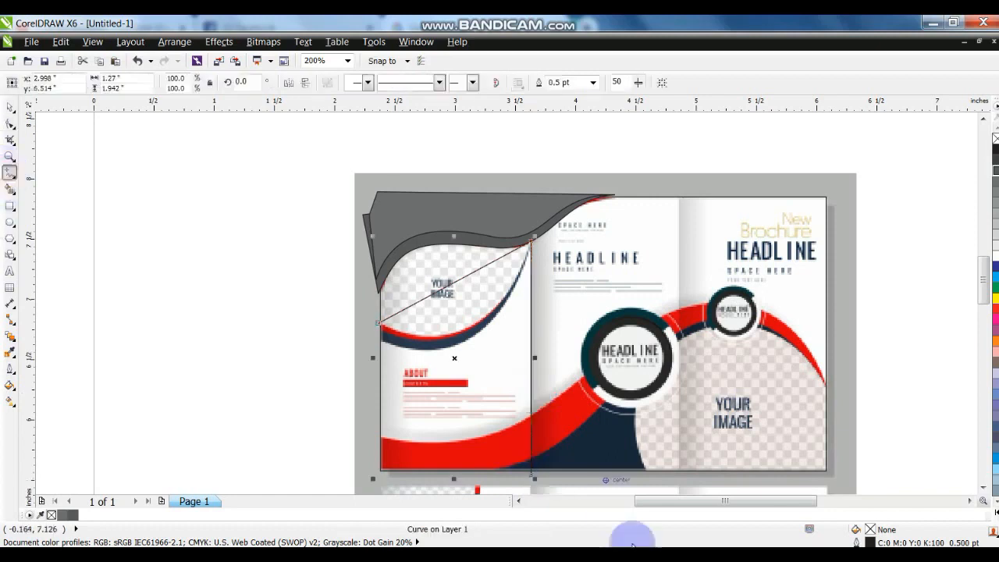
pyautogui.click(531, 477)
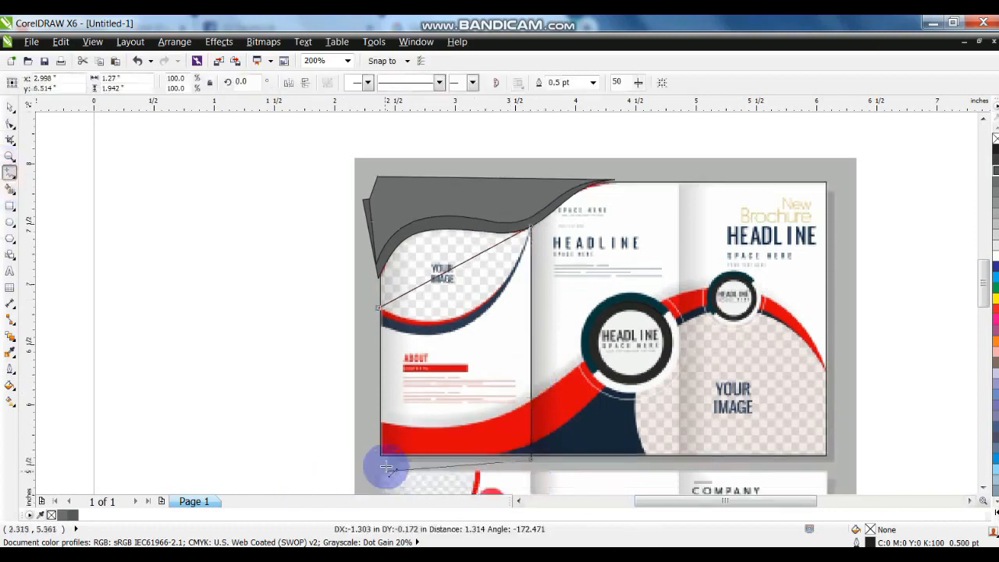
pyautogui.click(374, 462)
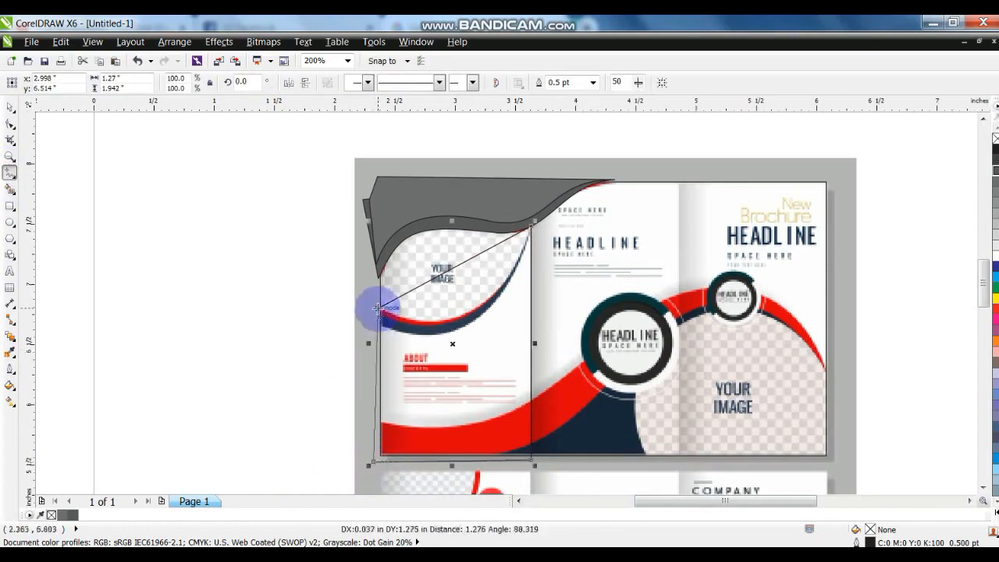
pyautogui.click(379, 306)
# Step: Convert the left-panel outline to curves and bend its diagonal segment along the lower edge of the image area
pyautogui.click(10, 125)
pyautogui.moveTo(308, 213); pyautogui.dragTo(654, 460)
pyautogui.hotkey('shift', 'F2')
pyautogui.click(175, 82)
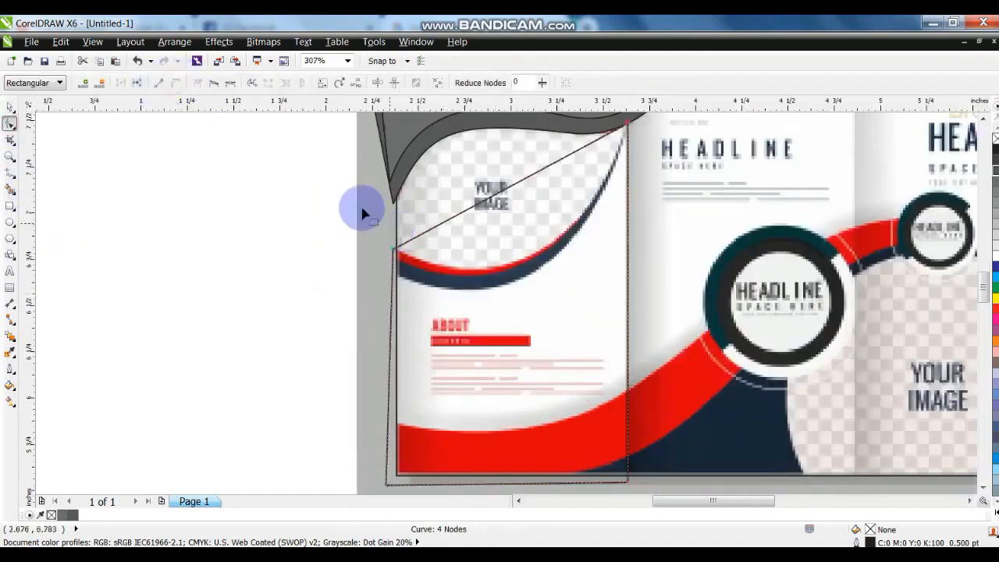
pyautogui.moveTo(470, 207); pyautogui.dragTo(517, 258)
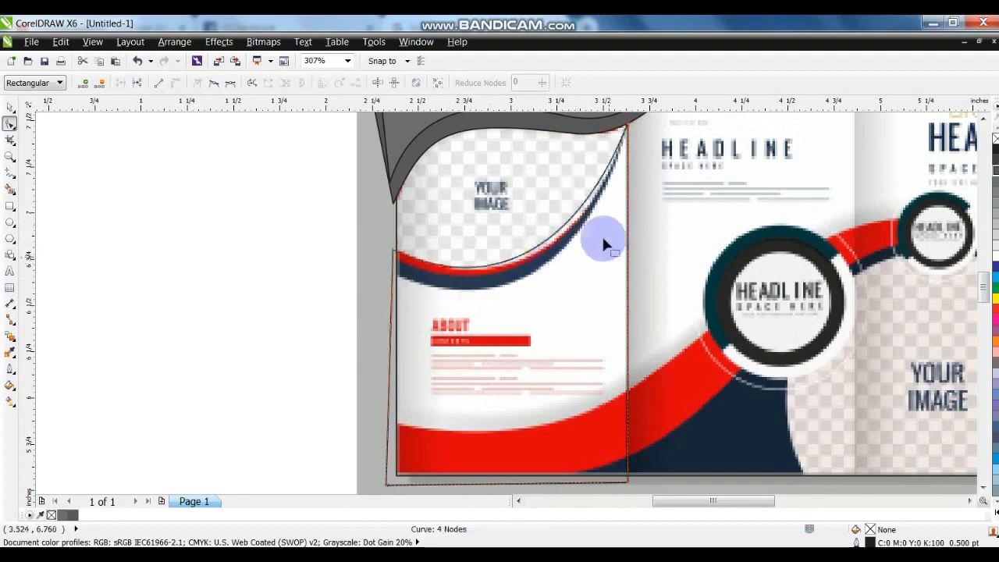
pyautogui.click(581, 252)
pyautogui.moveTo(582, 250); pyautogui.dragTo(590, 254)
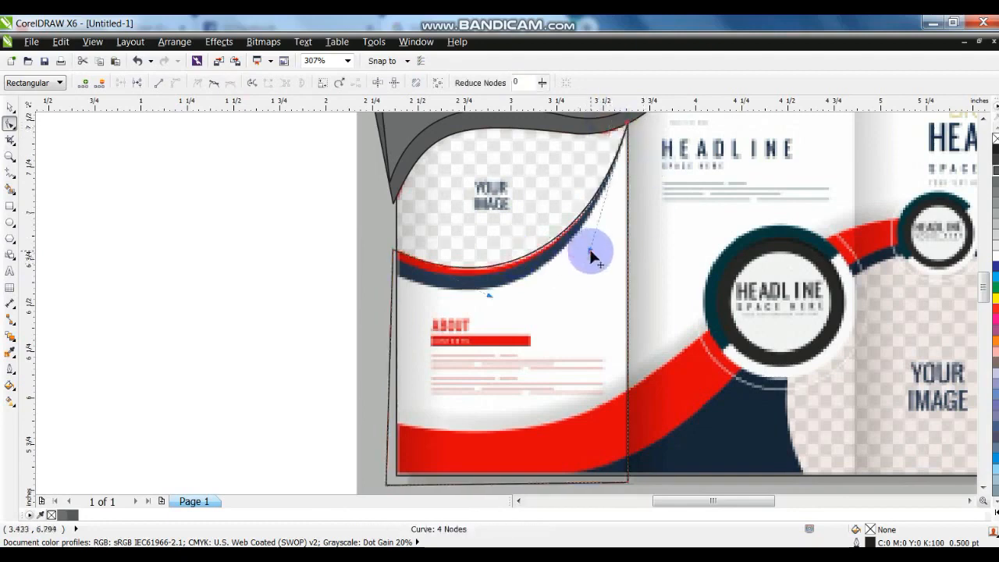
# Step: Duplicate the left-panel outline and reshape the copy's curved edge along the lower edge of the red band under the image area
pyautogui.click(9, 108)
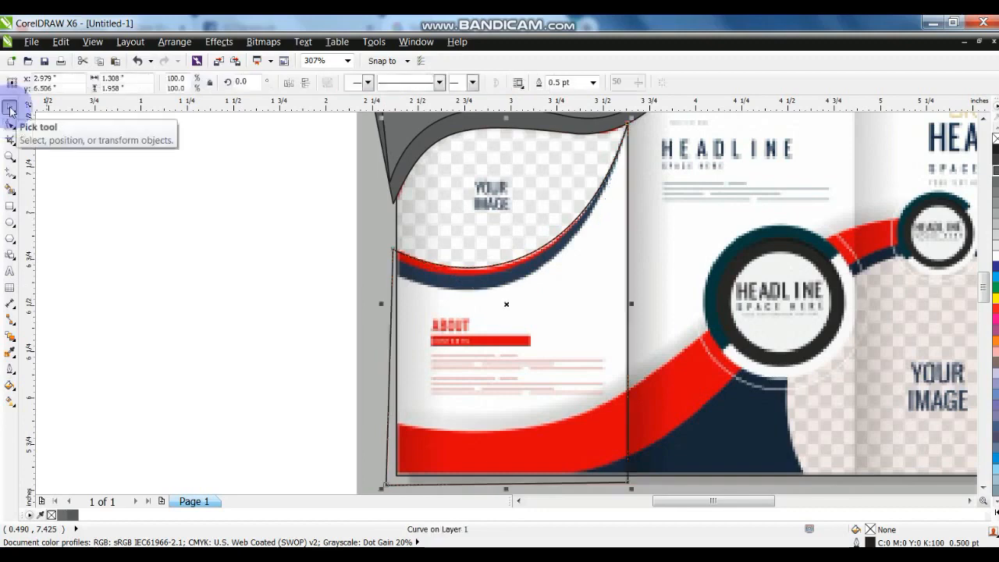
pyautogui.click(9, 123)
pyautogui.moveTo(395, 248); pyautogui.dragTo(392, 261)
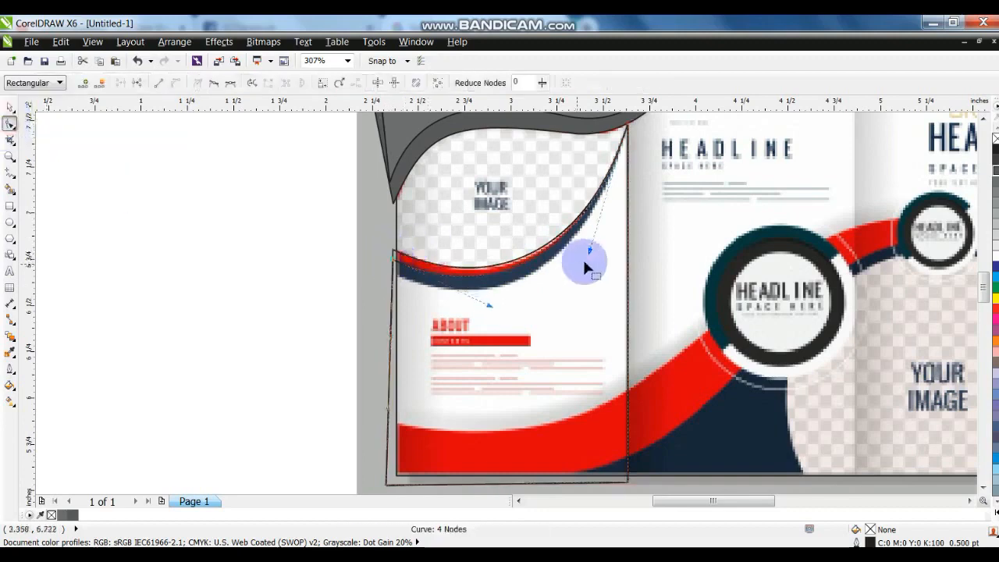
pyautogui.moveTo(590, 252); pyautogui.dragTo(591, 254)
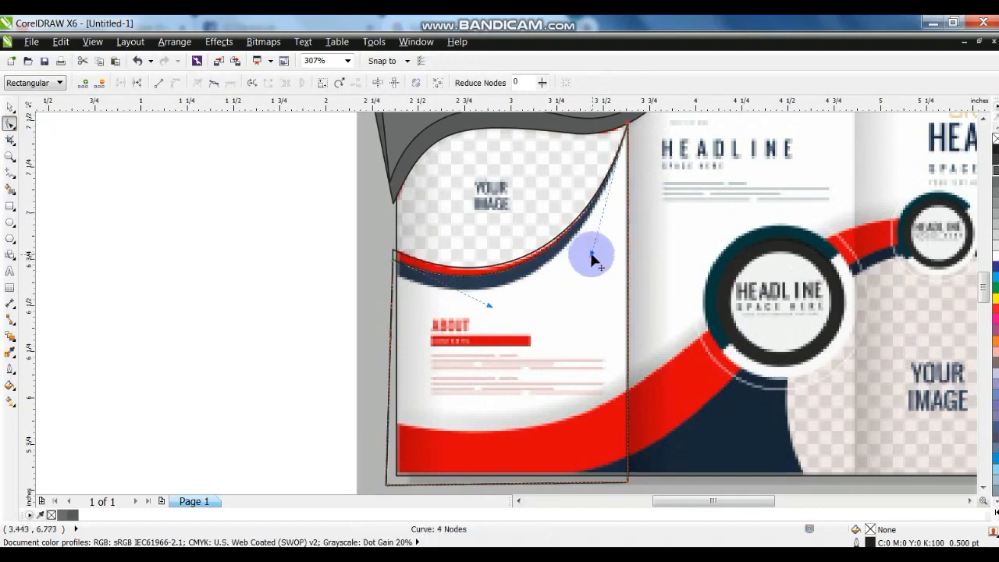
# Step: Duplicate the left-panel outline again and reshape the new copy's curve along the lower edge of the navy band
pyautogui.click(10, 108)
pyautogui.click(10, 124)
pyautogui.click(394, 265)
pyautogui.moveTo(394, 266)
pyautogui.mouseDown()
pyautogui.moveTo(392, 277)
pyautogui.moveTo(394, 266)
pyautogui.mouseUp()
pyautogui.click(583, 263)
pyautogui.moveTo(591, 258); pyautogui.dragTo(598, 266)
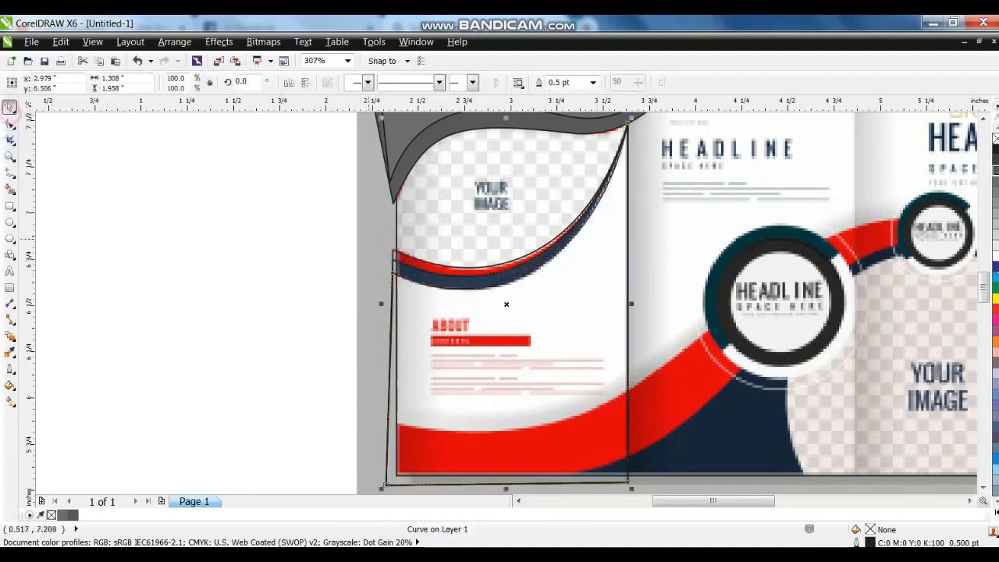
# Step: Fill the three stacked left-panel shapes with 10% black for the panel, 30% for the lower band and 90% for the upper band
pyautogui.click(10, 107)
pyautogui.click(991, 245)
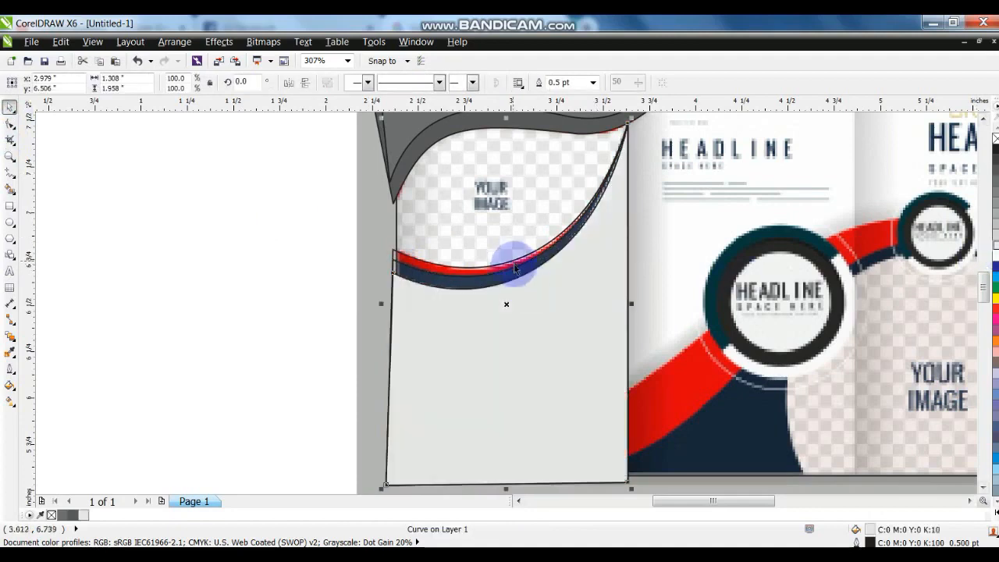
pyautogui.click(522, 265)
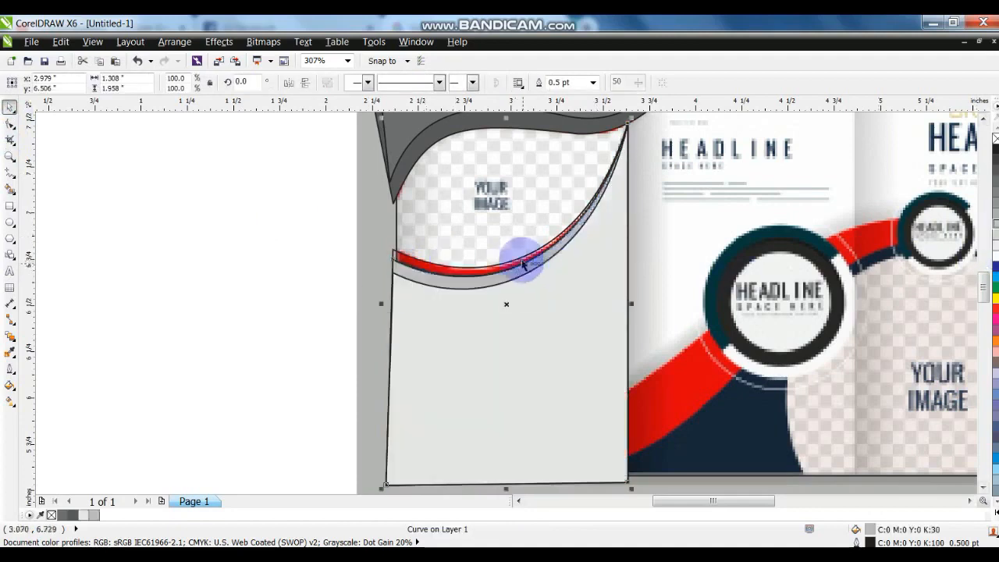
pyautogui.click(994, 138)
pyautogui.click(206, 262)
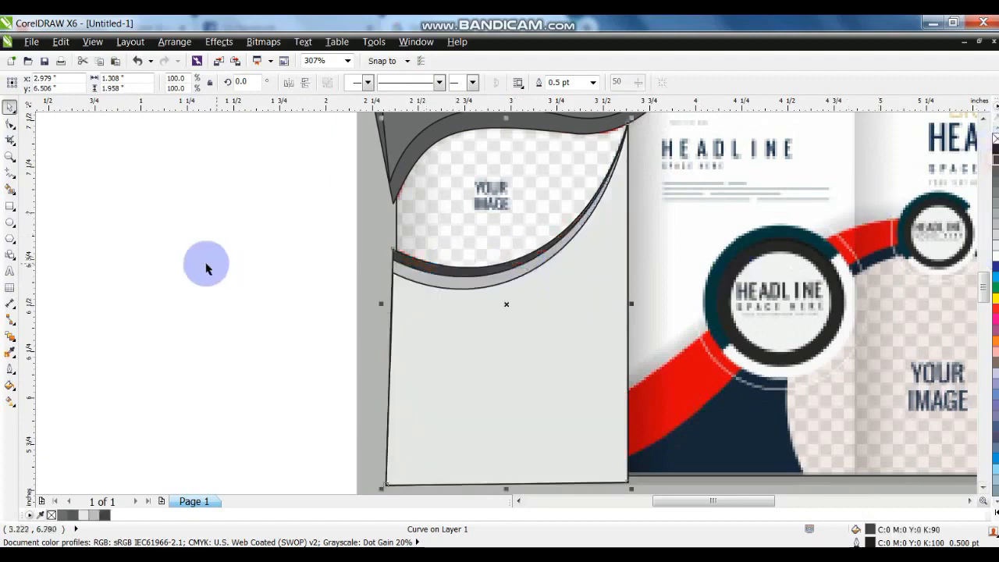
# Step: Select all the traced shapes with the brochure rectangle and move them off the reference image to beside the page
pyautogui.click(575, 279)
pyautogui.scroll(-3, 575, 279)
pyautogui.click(687, 307)
pyautogui.hotkey('shift', 'F2')
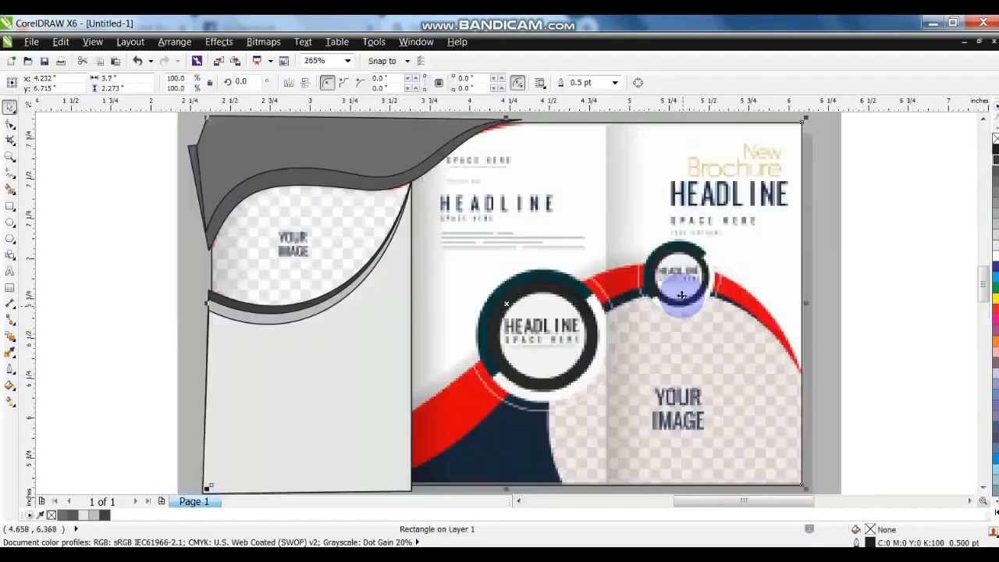
pyautogui.press('Escape')
pyautogui.scroll(-3, 433, 273)
pyautogui.moveTo(717, 223); pyautogui.dragTo(328, 395)
pyautogui.scroll(-2, 460, 326)
pyautogui.moveTo(412, 337); pyautogui.dragTo(156, 337)
pyautogui.click(222, 405)
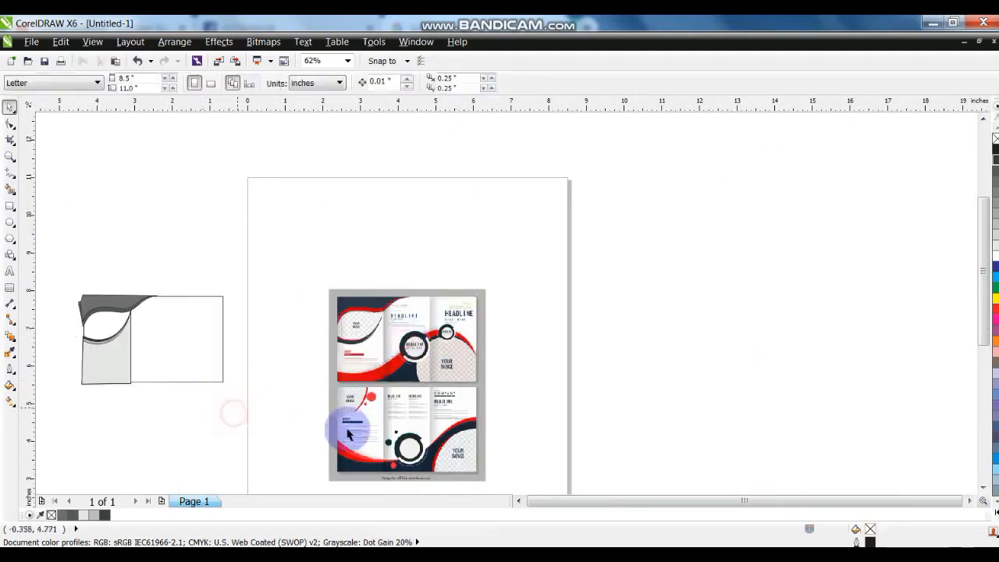
# Step: Remove the outlines from the five filled header and left-panel shapes, leaving the brochure rectangle outlined
pyautogui.click(10, 156)
pyautogui.moveTo(63, 262); pyautogui.dragTo(182, 327)
pyautogui.moveTo(321, 375); pyautogui.dragTo(522, 449)
pyautogui.click(9, 107)
pyautogui.moveTo(275, 163); pyautogui.dragTo(59, 385)
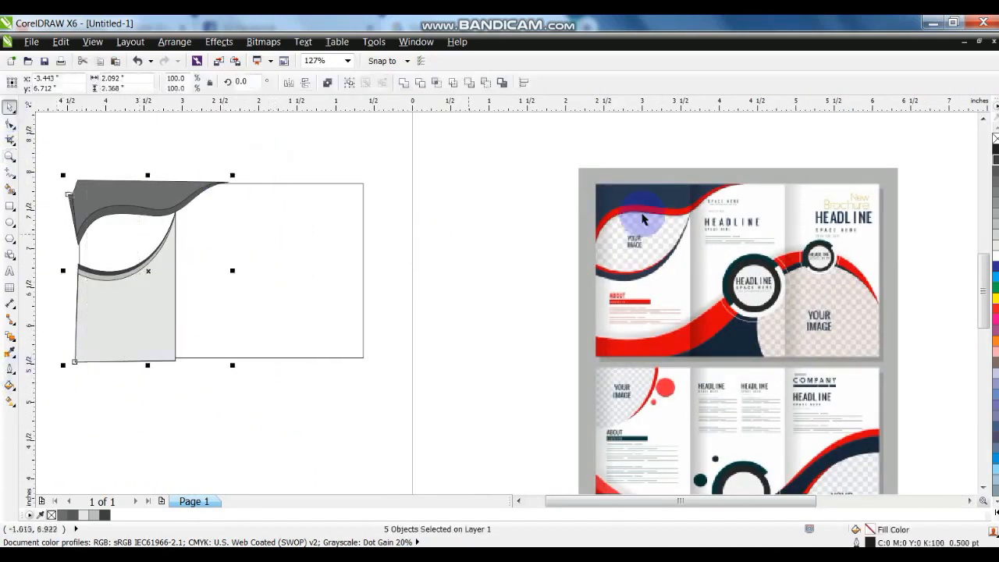
pyautogui.rightClick(994, 141)
pyautogui.click(412, 156)
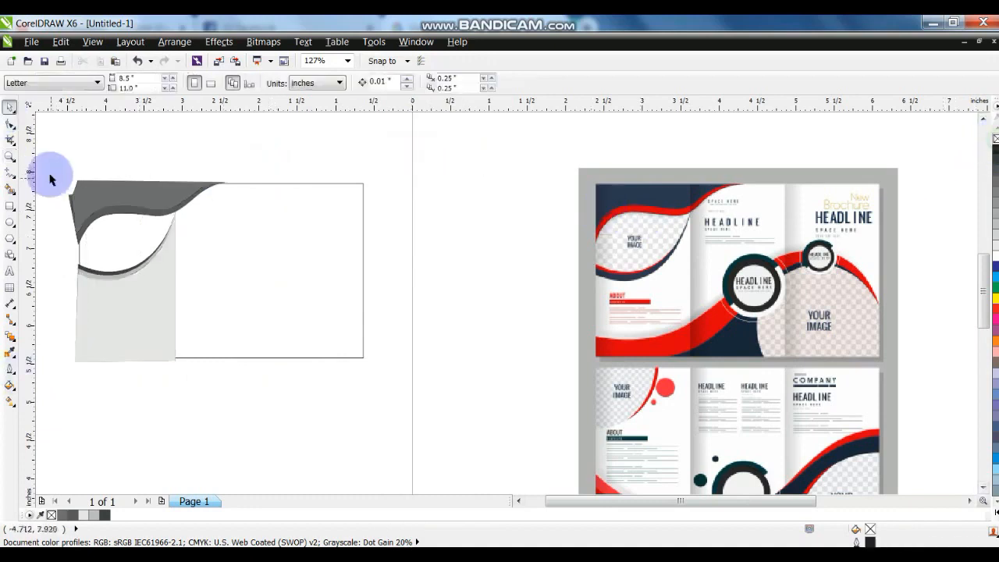
# Step: Draw a closed five-point outline about 3.8 in wide around the reference's lower red wave, past the brochure's bottom edge
pyautogui.click(9, 155)
pyautogui.moveTo(552, 209)
pyautogui.mouseDown()
pyautogui.moveTo(783, 344)
pyautogui.moveTo(867, 382)
pyautogui.moveTo(933, 390)
pyautogui.mouseUp()
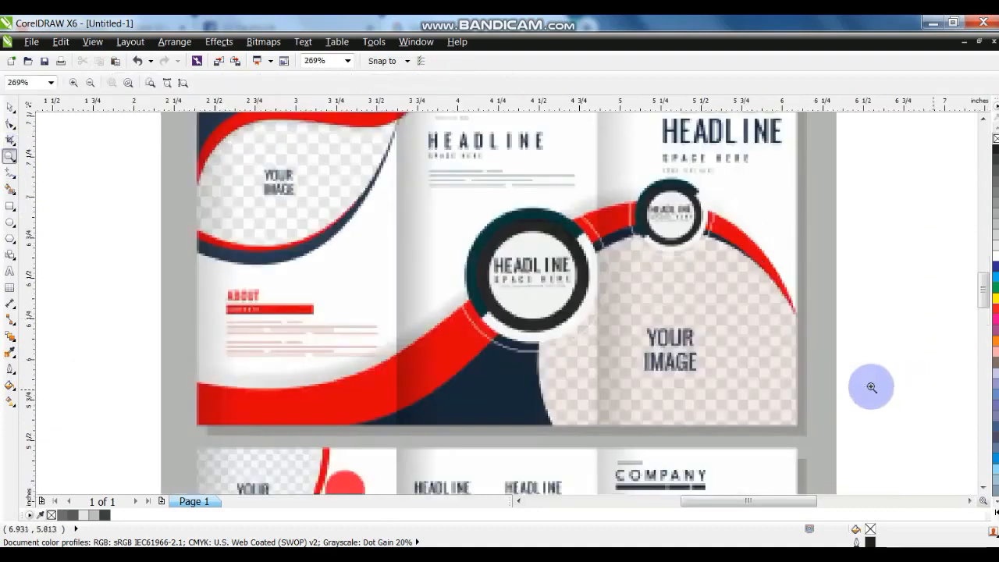
pyautogui.click(10, 172)
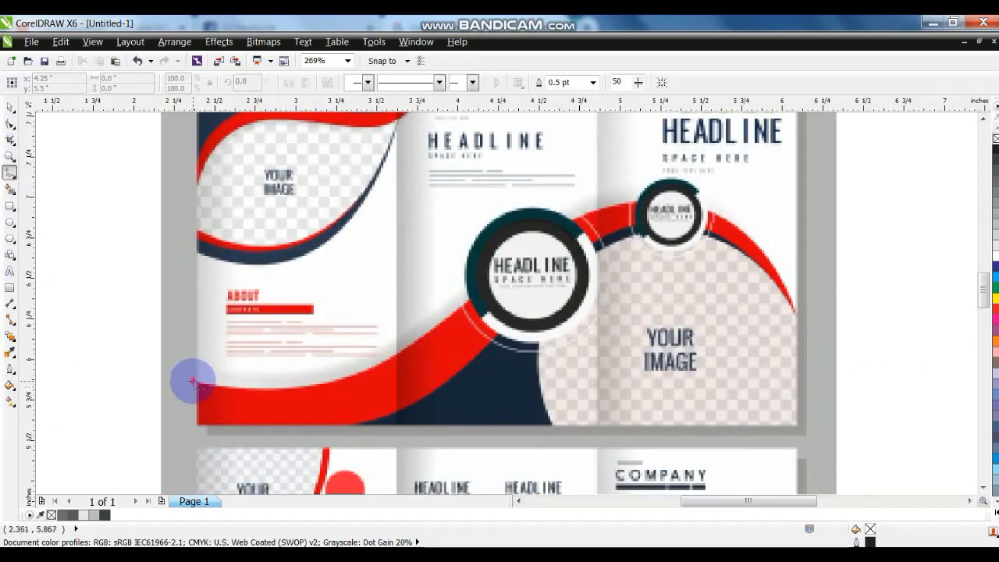
pyautogui.click(190, 382)
pyautogui.click(480, 290)
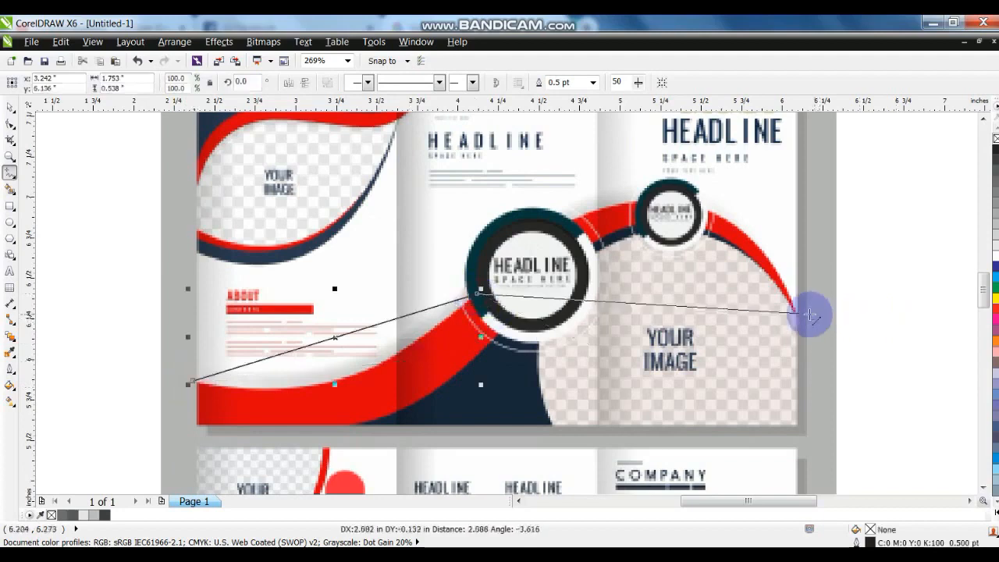
pyautogui.click(796, 310)
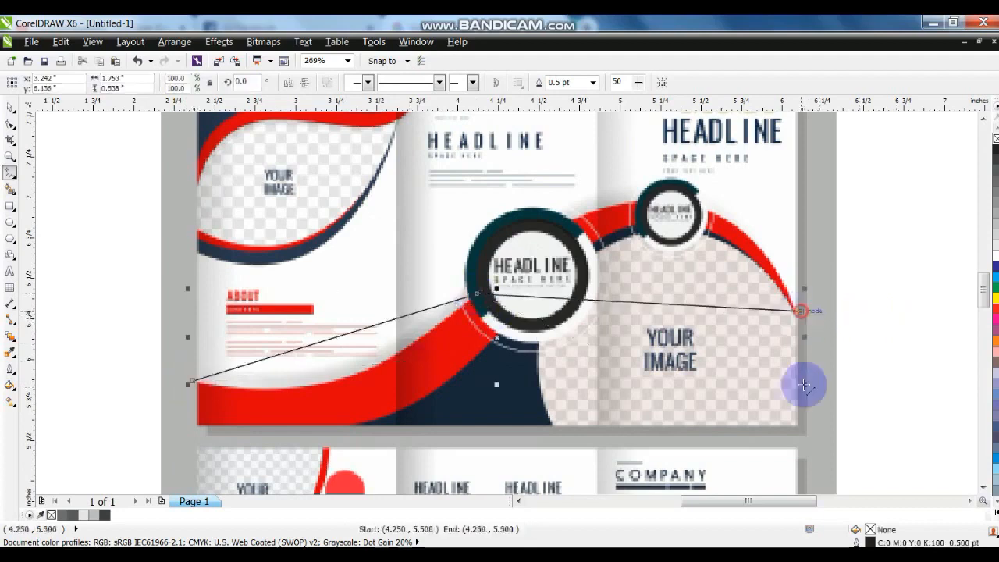
pyautogui.click(803, 435)
pyautogui.click(184, 428)
pyautogui.click(192, 381)
# Step: Convert the lower wave outline to curves and bend its two upper segments along the top edge of the red band
pyautogui.click(10, 123)
pyautogui.moveTo(109, 118); pyautogui.dragTo(866, 456)
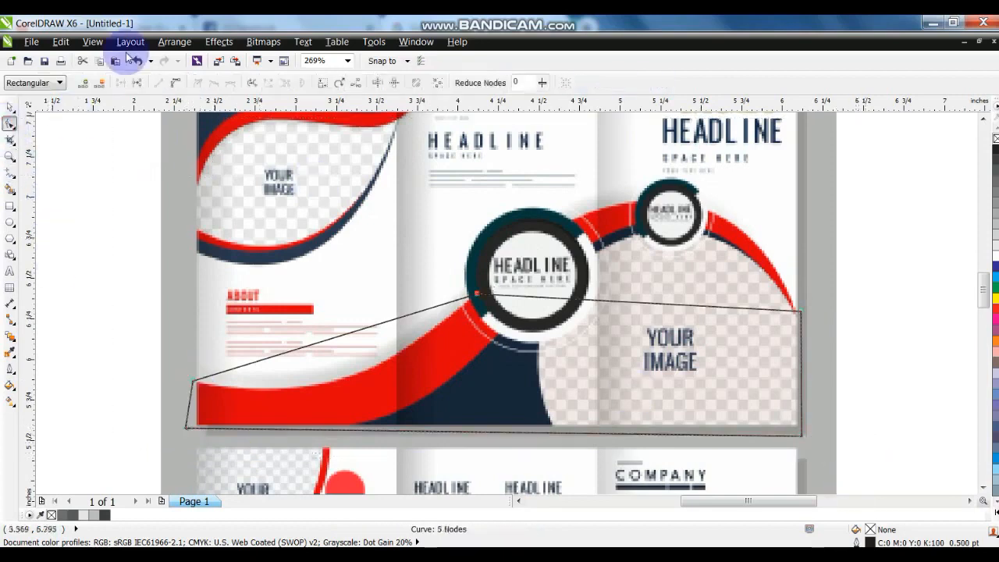
pyautogui.click(174, 84)
pyautogui.moveTo(575, 265); pyautogui.dragTo(557, 212)
pyautogui.click(693, 308)
pyautogui.moveTo(693, 308); pyautogui.dragTo(697, 206)
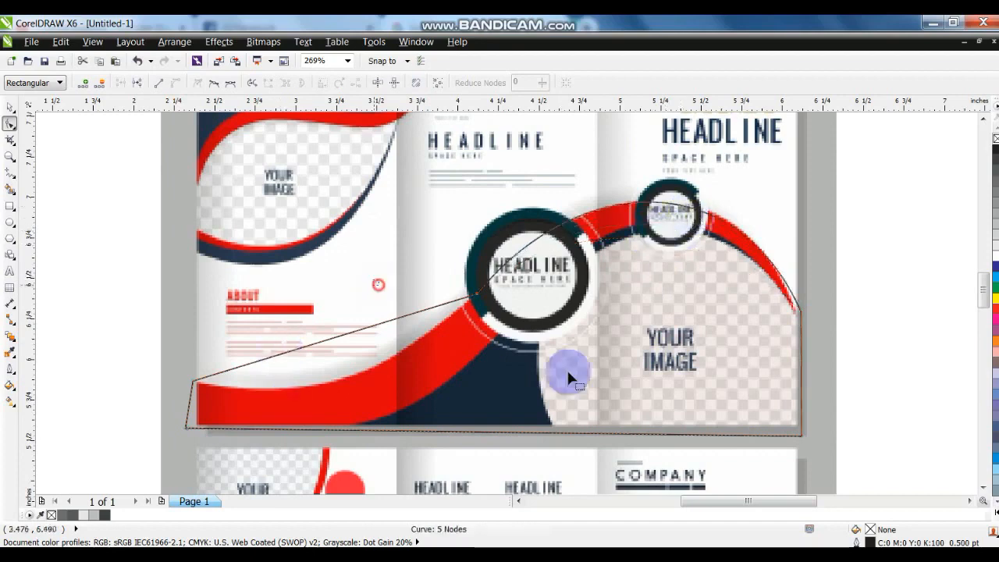
pyautogui.moveTo(384, 326); pyautogui.dragTo(313, 386)
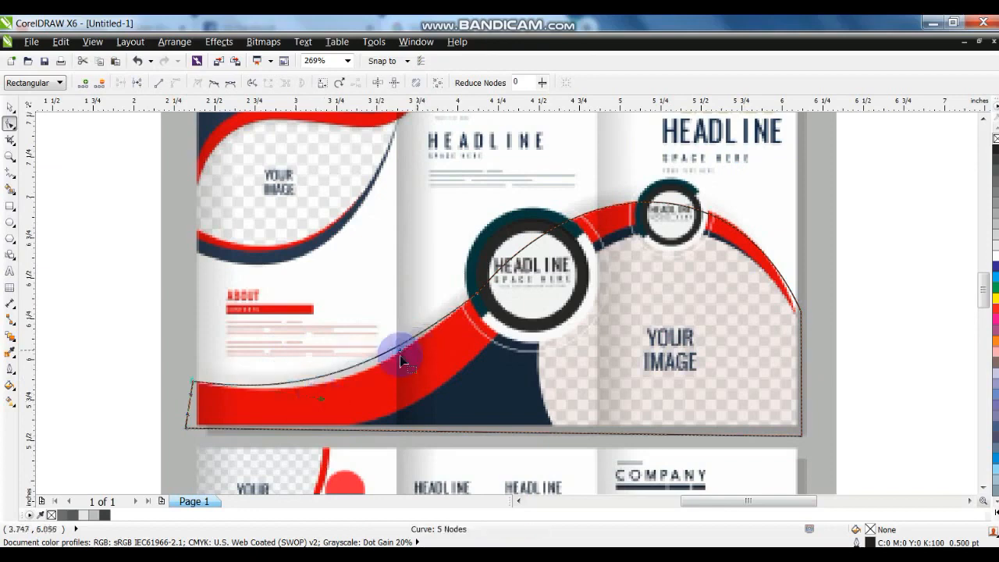
pyautogui.moveTo(399, 357); pyautogui.dragTo(405, 370)
pyautogui.moveTo(338, 400); pyautogui.dragTo(324, 403)
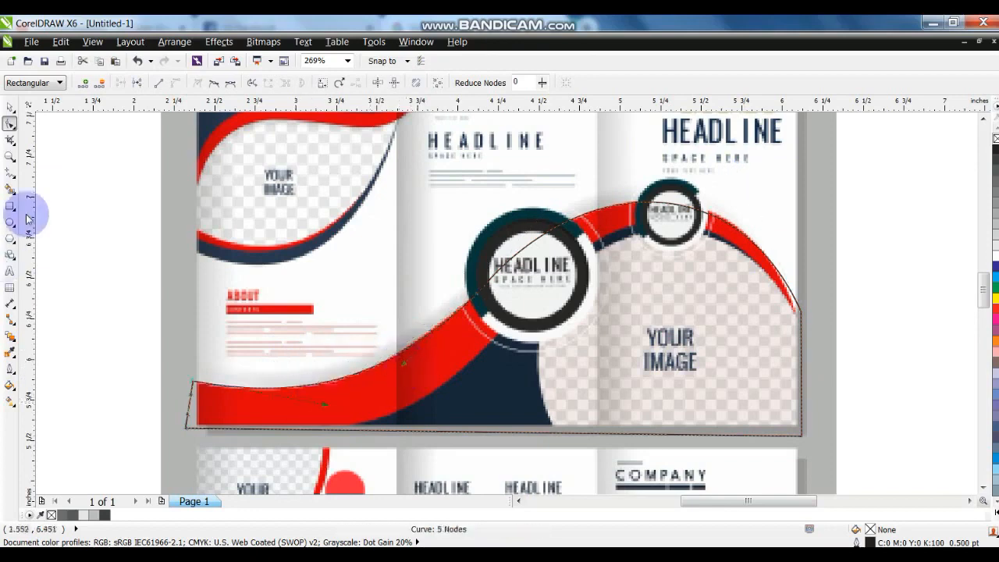
# Step: Draw a second closed five-point outline from the red wave's lower edge through the large circle to the red band's tapered end
pyautogui.click(10, 174)
pyautogui.click(331, 425)
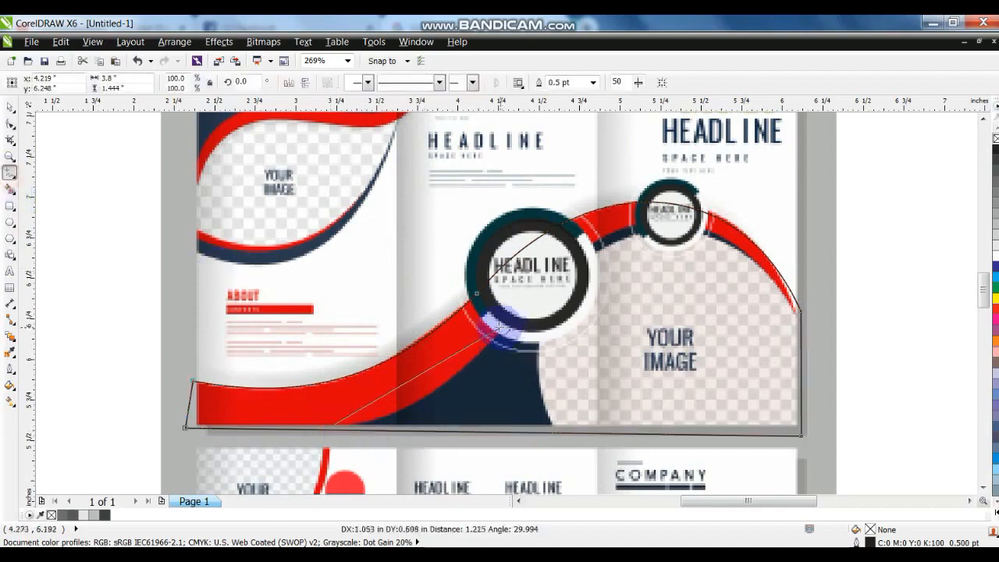
pyautogui.click(498, 326)
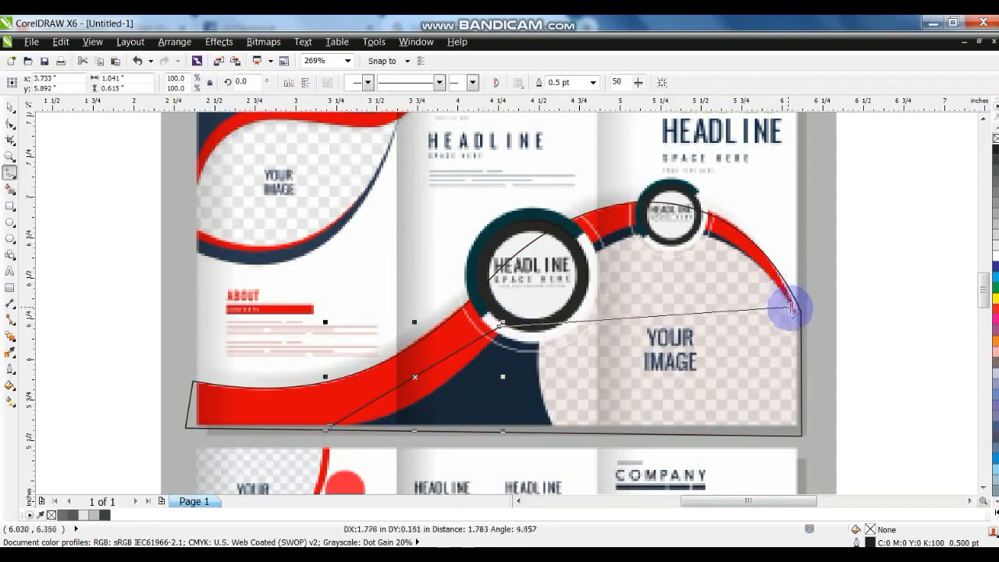
pyautogui.click(767, 271)
pyautogui.click(754, 397)
pyautogui.click(552, 451)
pyautogui.click(330, 427)
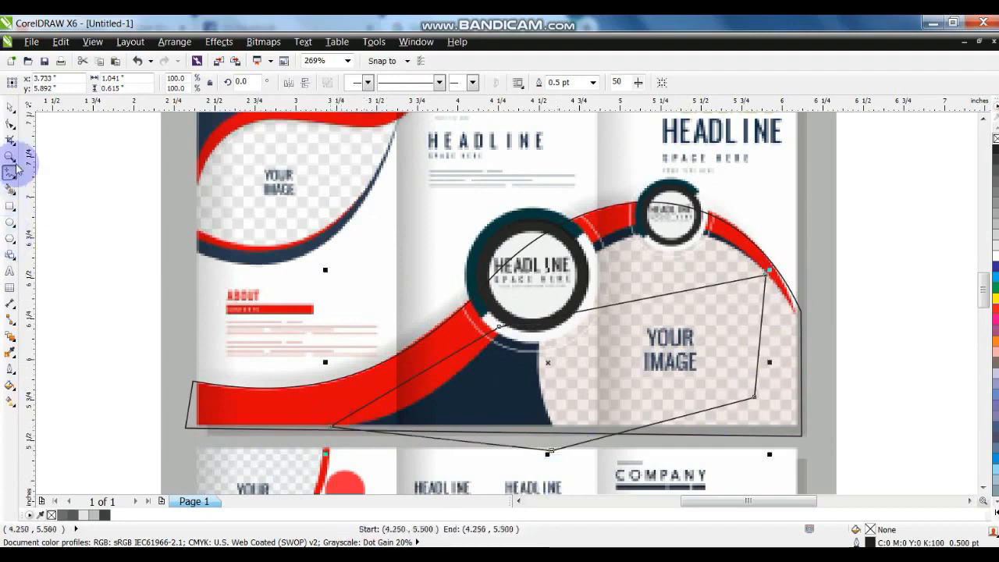
# Step: Convert the second wave outline to curves and bend its two upper segments along the red band's lower edge
pyautogui.click(10, 124)
pyautogui.moveTo(293, 226); pyautogui.dragTo(853, 468)
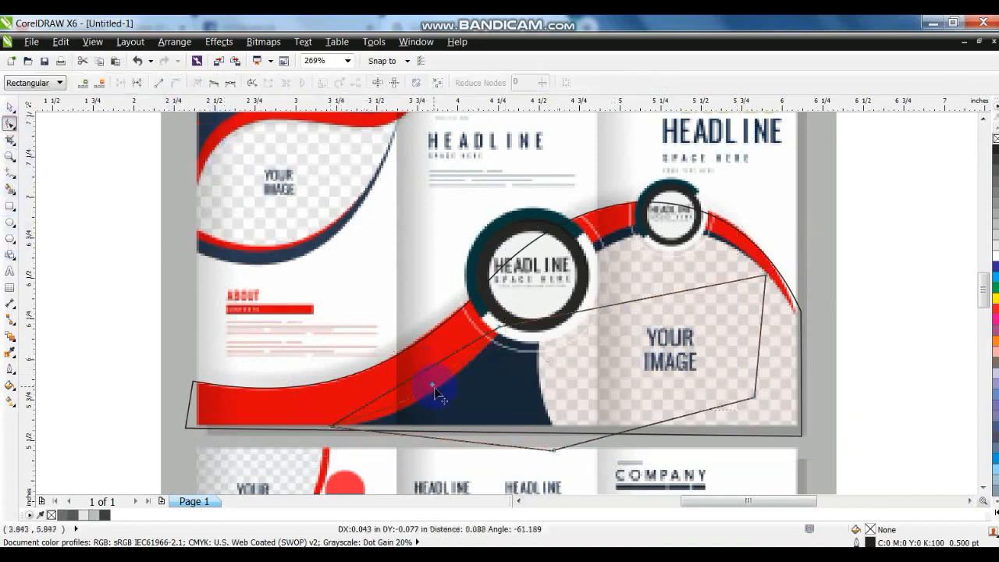
pyautogui.moveTo(586, 309); pyautogui.dragTo(690, 181)
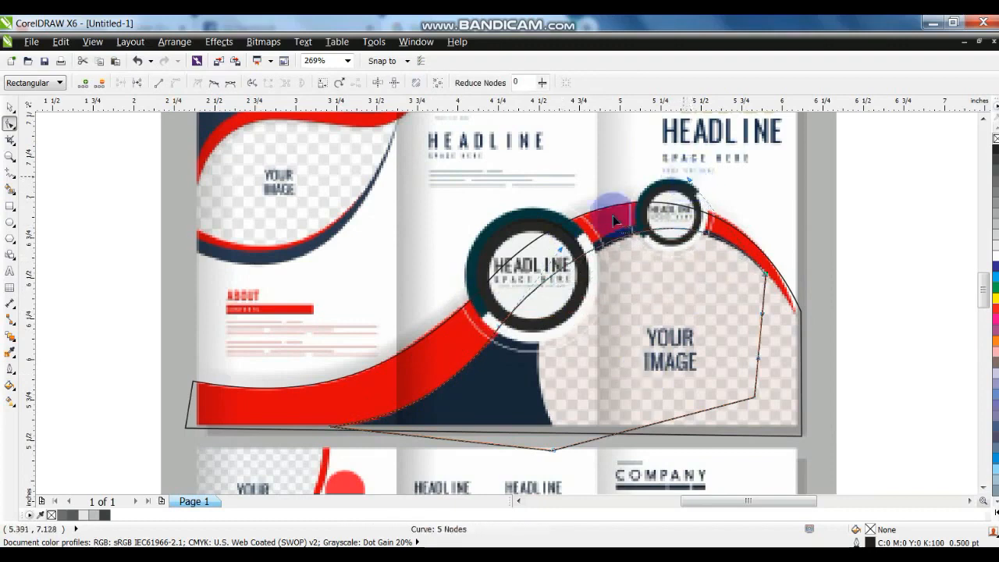
pyautogui.moveTo(562, 254); pyautogui.dragTo(567, 234)
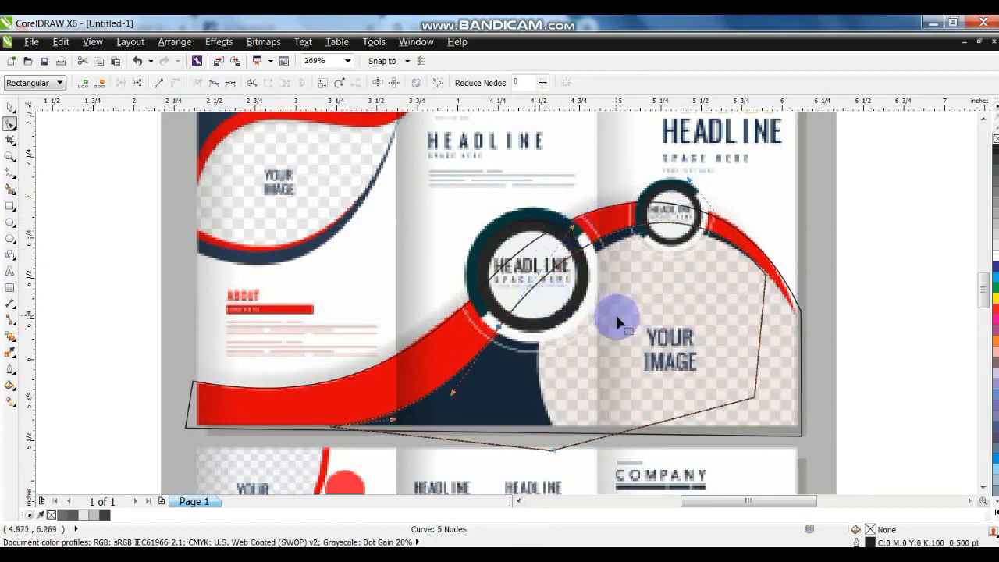
# Step: Draw a circle over the round image area beneath the wave and fit it to about 1.69 in in diameter
pyautogui.click(9, 224)
pyautogui.moveTo(567, 266); pyautogui.dragTo(800, 488)
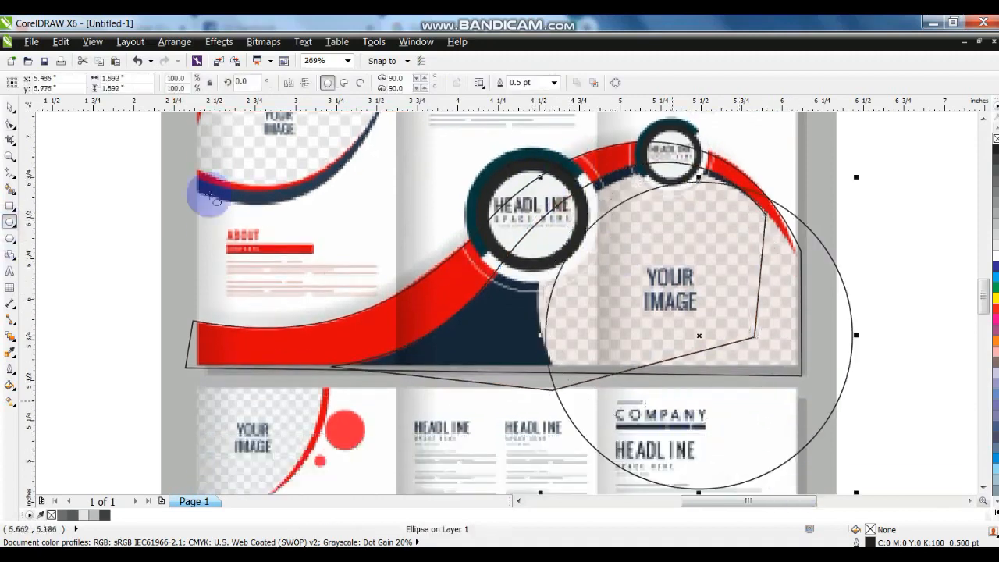
pyautogui.moveTo(857, 178); pyautogui.dragTo(827, 206)
pyautogui.moveTo(681, 347); pyautogui.dragTo(669, 308)
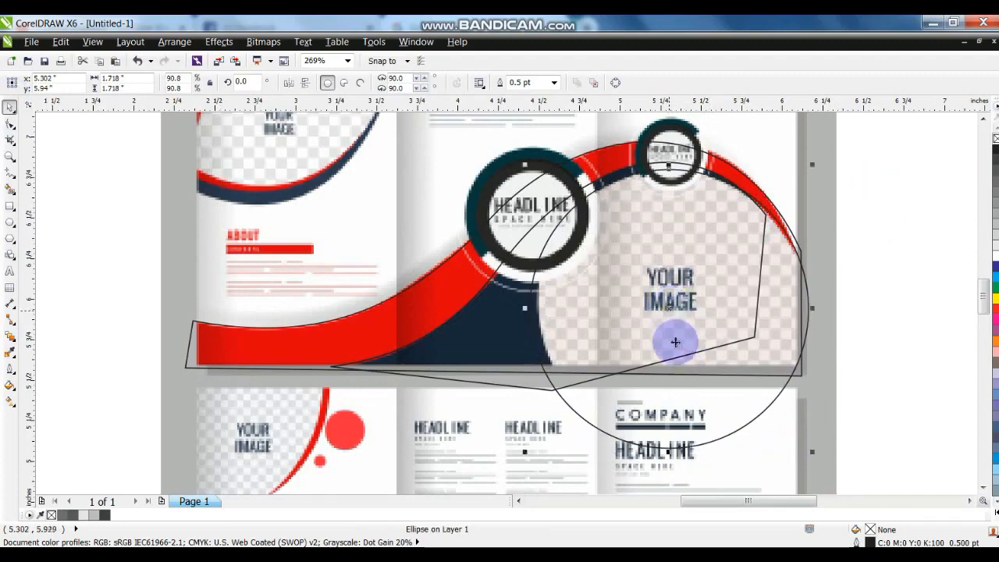
pyautogui.moveTo(531, 450); pyautogui.dragTo(536, 446)
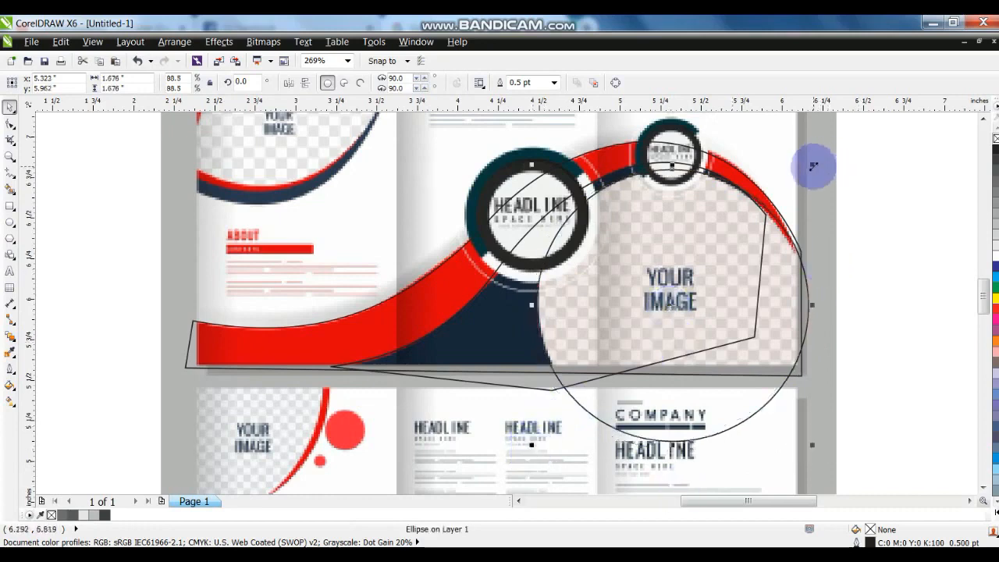
pyautogui.moveTo(810, 166); pyautogui.dragTo(811, 161)
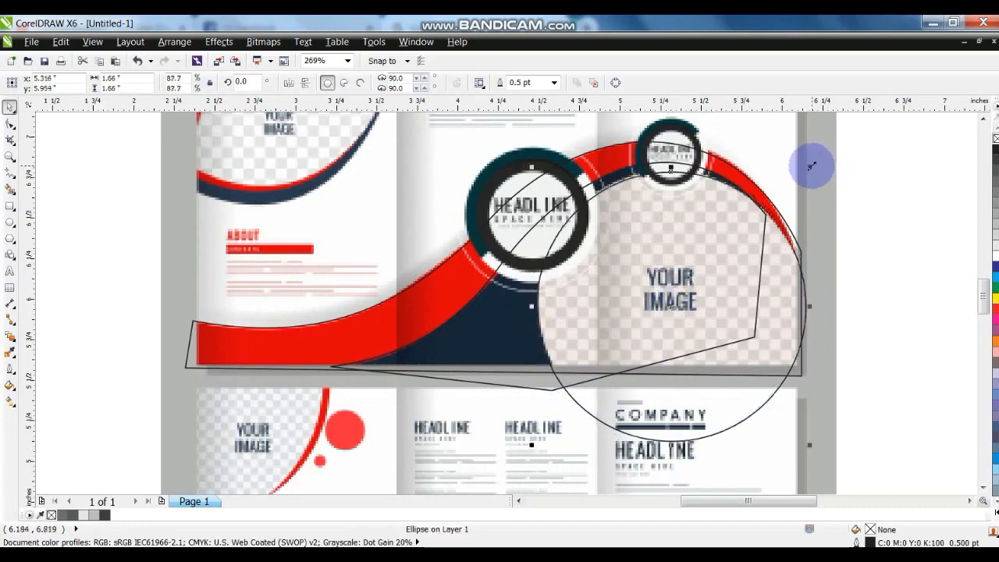
pyautogui.moveTo(809, 445); pyautogui.dragTo(817, 448)
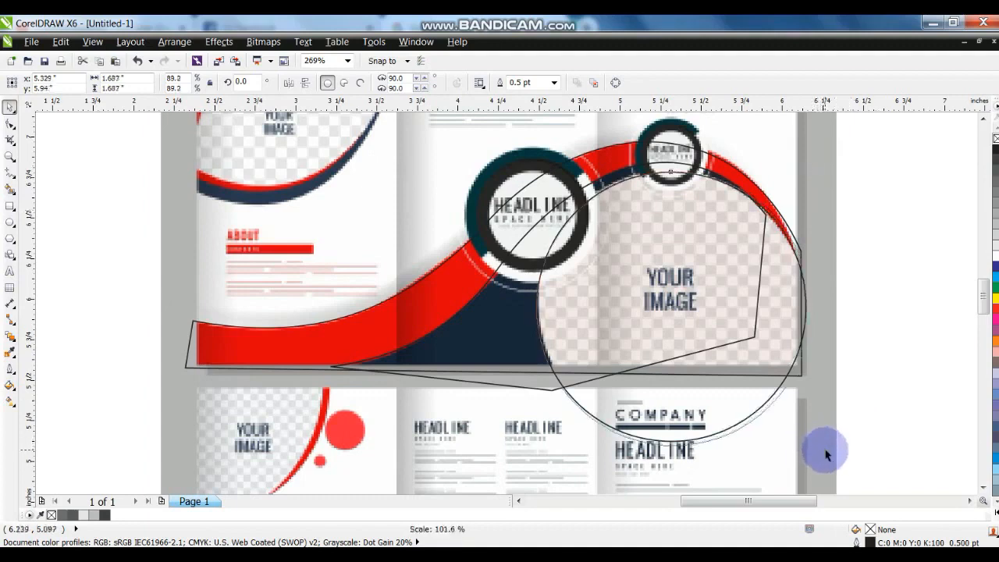
pyautogui.moveTo(826, 455); pyautogui.dragTo(825, 452)
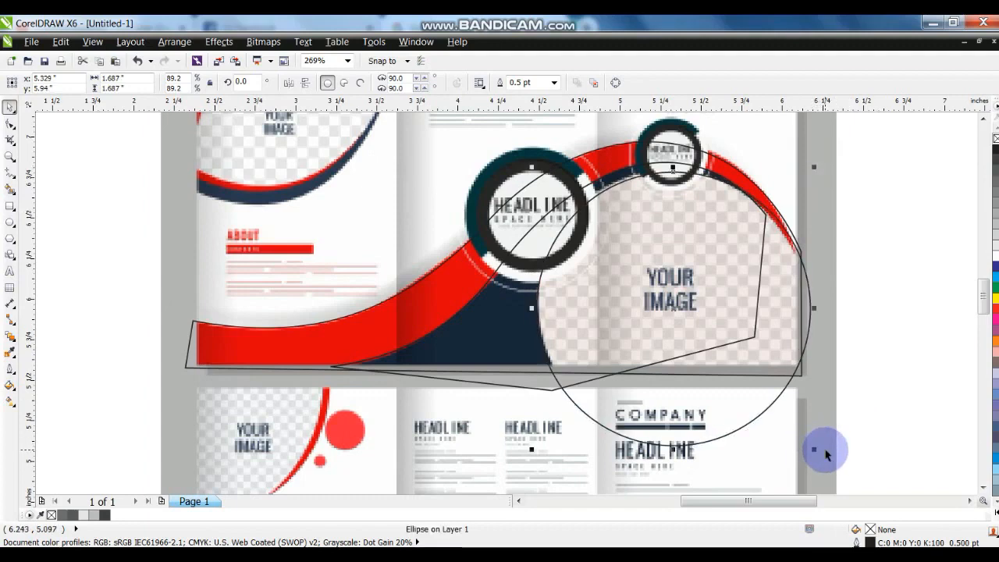
# Step: Draw a rectangle about 0.5 by 0.38 in over the brochure's lower-right corner
pyautogui.click(10, 205)
pyautogui.moveTo(743, 333); pyautogui.dragTo(823, 394)
pyautogui.click(10, 107)
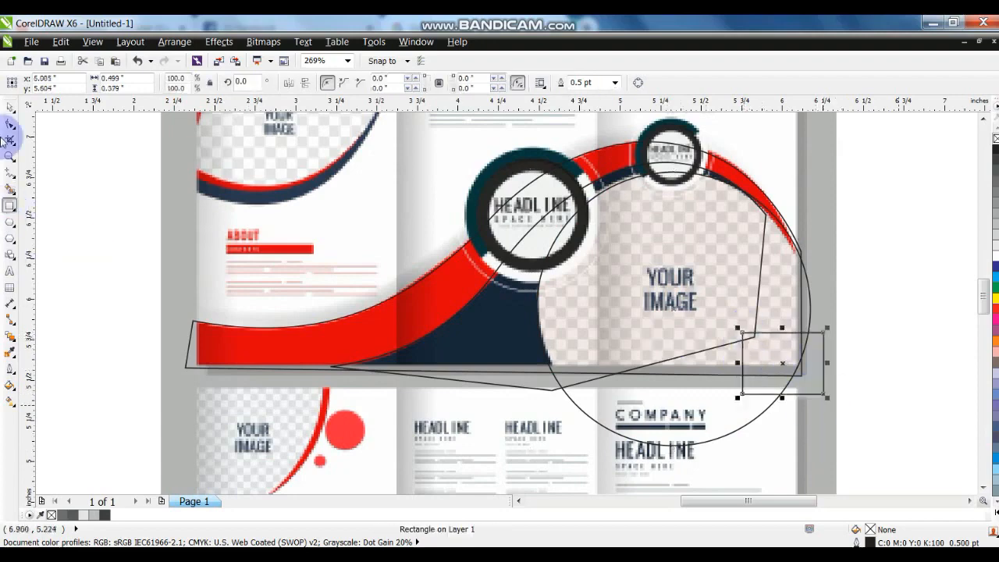
# Step: Move the traced wave outlines, circle and small rectangle together onto the brochure artwork beside the page
pyautogui.scroll(-5, 541, 341)
pyautogui.moveTo(734, 269); pyautogui.dragTo(501, 367)
pyautogui.moveTo(616, 321); pyautogui.dragTo(359, 332)
pyautogui.moveTo(259, 217); pyautogui.dragTo(482, 382)
pyautogui.hotkey('shift', 'F2')
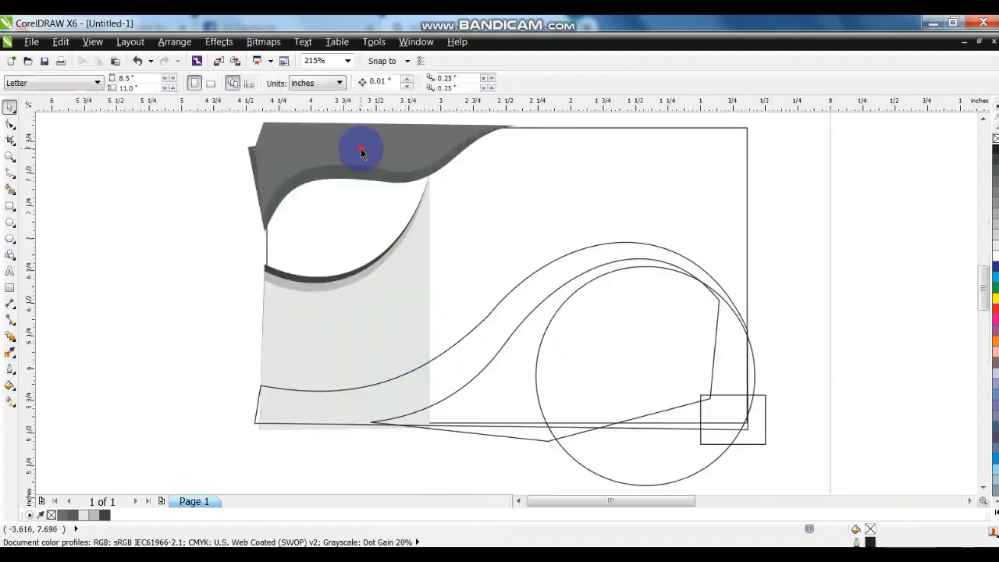
# Step: Fill the 70% black header shape with light blue
pyautogui.click(361, 149)
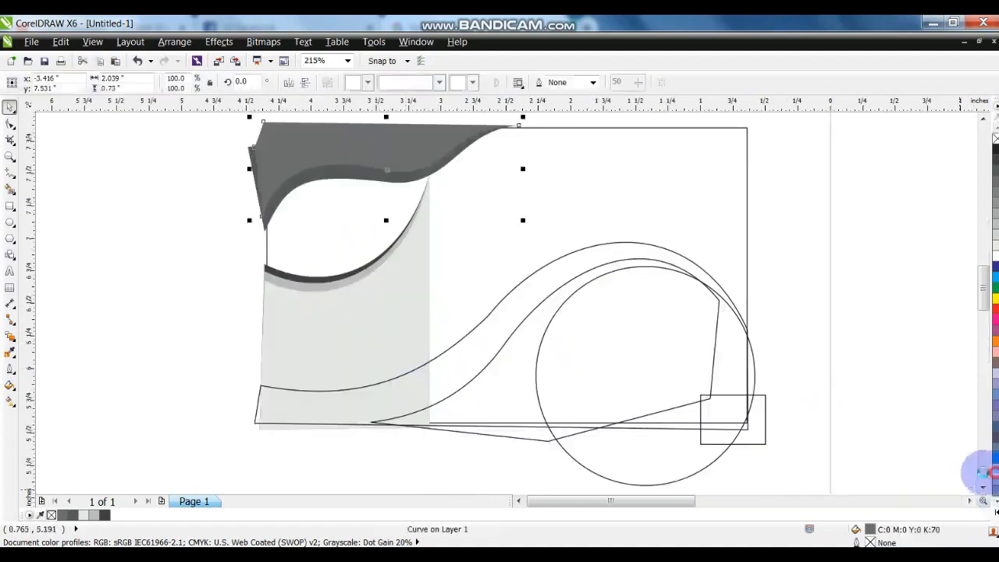
pyautogui.click(985, 472)
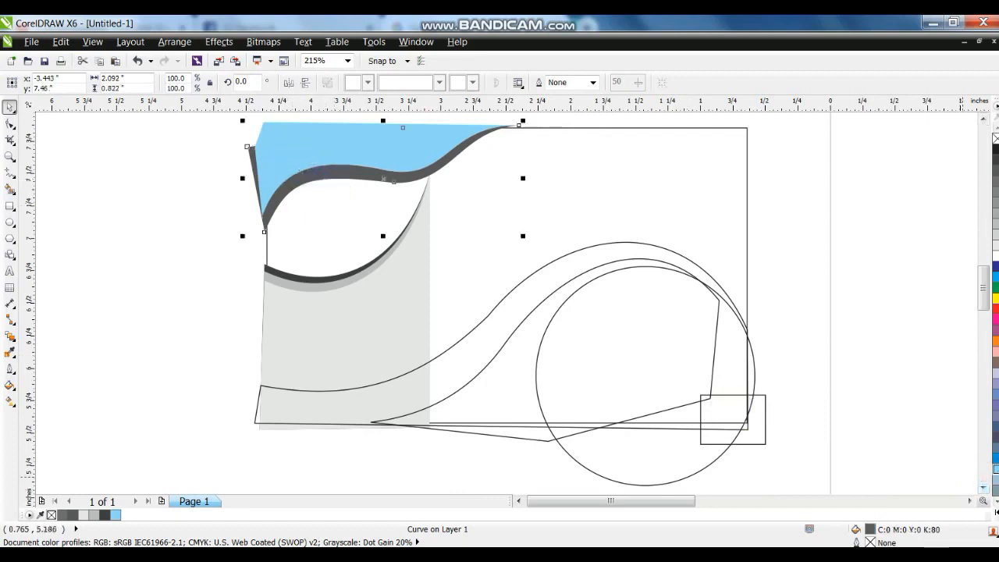
# Step: Fill the header's dark wave band with blue C100 M20 and the thin dark arc below it with C100 M100
pyautogui.click(995, 458)
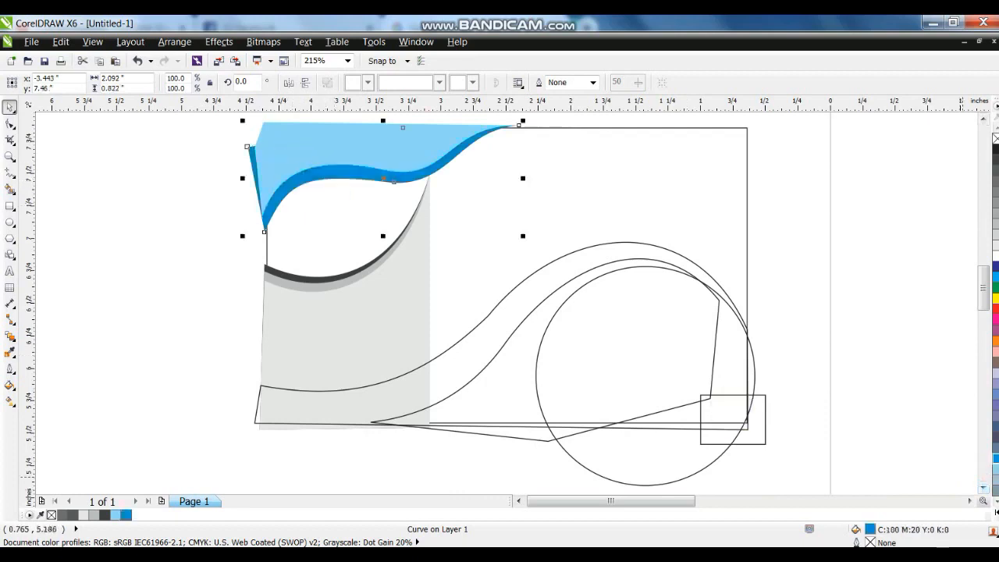
pyautogui.click(349, 273)
pyautogui.click(996, 267)
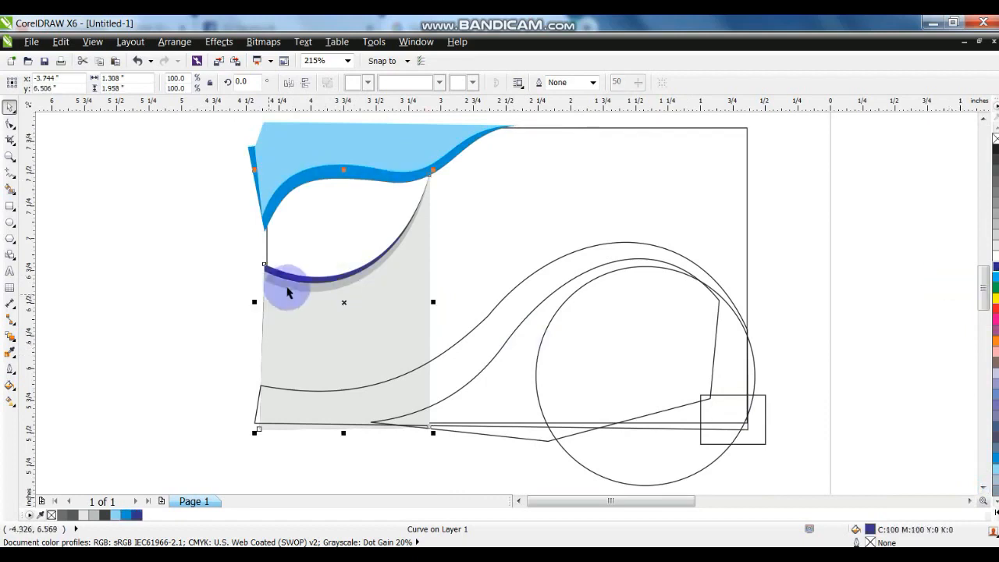
# Step: Fill the grey arc with blue C100 M20 and the light grey left panel with white
pyautogui.click(289, 286)
pyautogui.click(995, 459)
pyautogui.click(367, 325)
pyautogui.click(995, 260)
# Step: Fill the large wave shape with blue C100 M20 and the inner wave shape with dark blue C100 M100
pyautogui.click(312, 411)
pyautogui.click(317, 390)
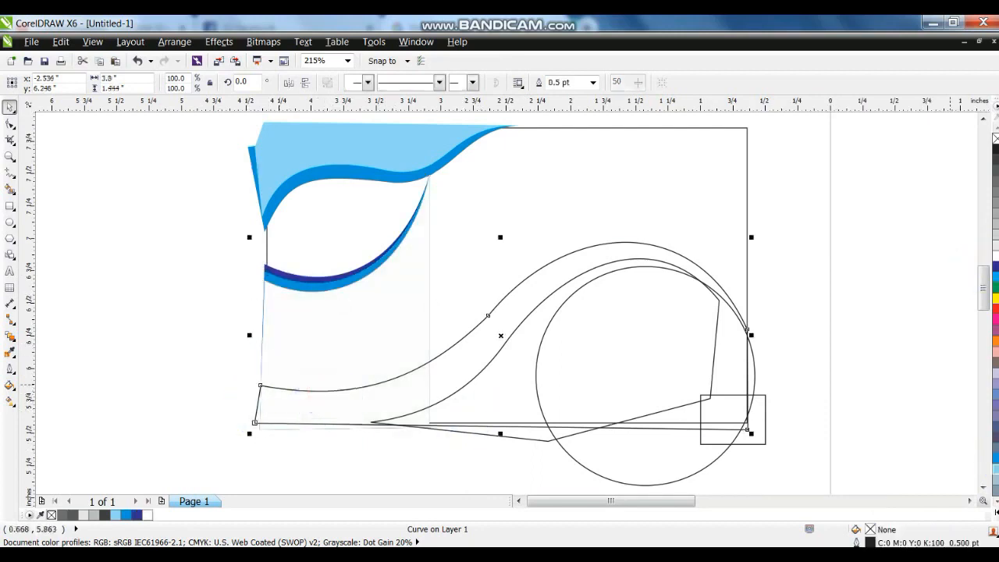
pyautogui.click(995, 453)
pyautogui.click(996, 463)
pyautogui.click(509, 316)
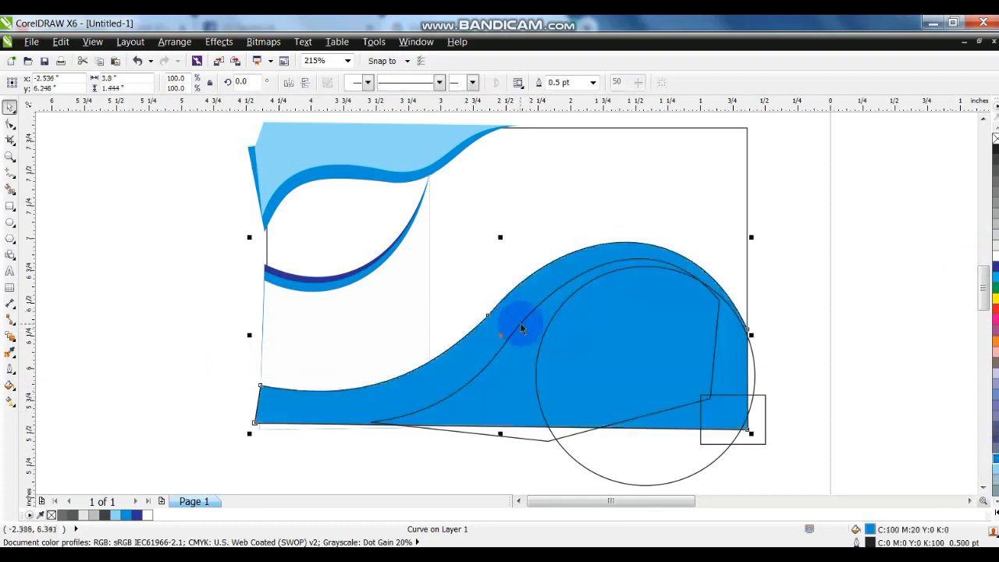
pyautogui.click(549, 307)
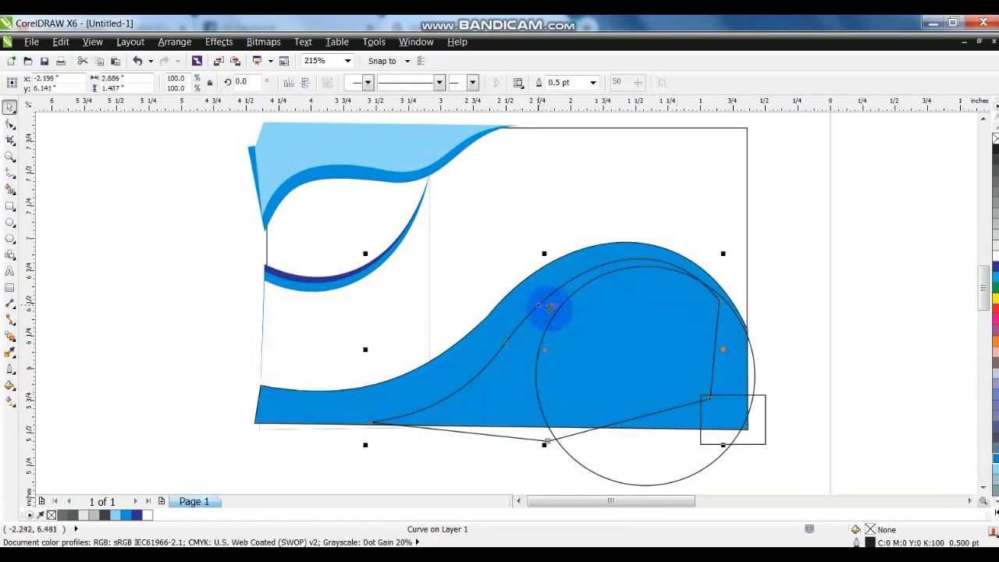
pyautogui.click(996, 272)
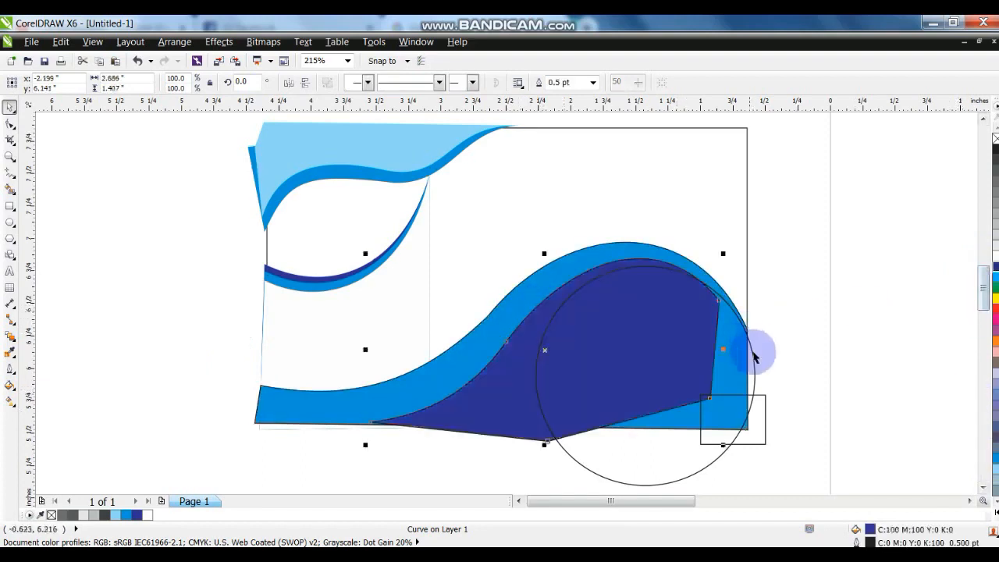
# Step: Fill the large image circle and the small lower-right rectangle with white
pyautogui.click(753, 351)
pyautogui.click(994, 262)
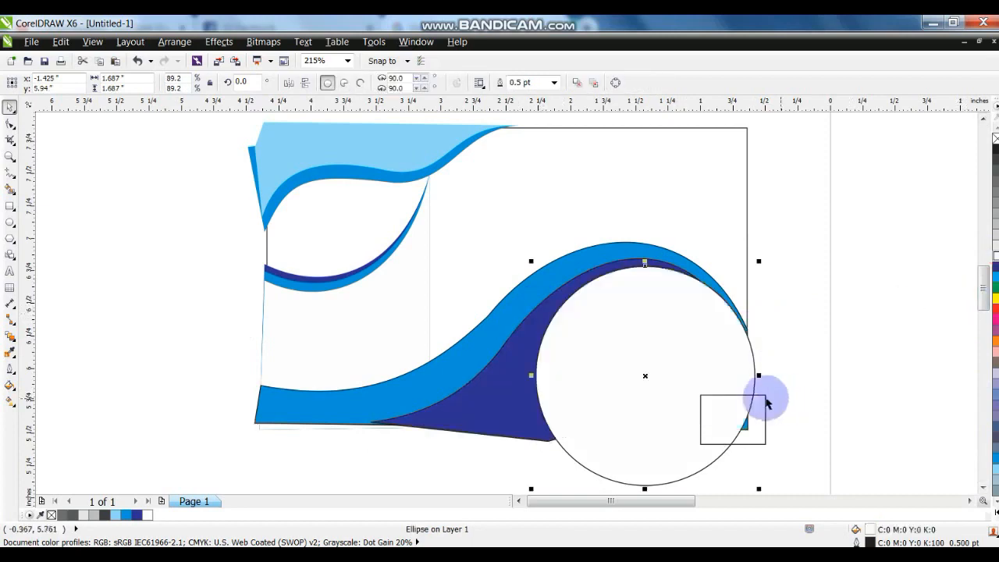
pyautogui.moveTo(763, 398); pyautogui.dragTo(765, 395)
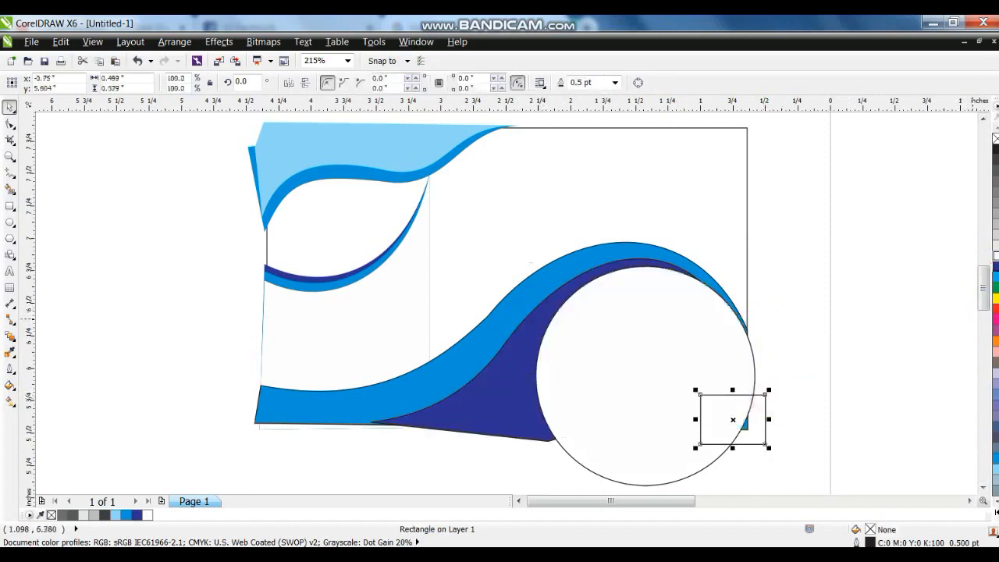
pyautogui.click(763, 325)
# Step: Remove the outlines from all nine coloured artwork shapes, leaving the brochure frame out of the selection
pyautogui.scroll(-2, 695, 334)
pyautogui.moveTo(758, 208); pyautogui.dragTo(450, 421)
pyautogui.scroll(2, 713, 239)
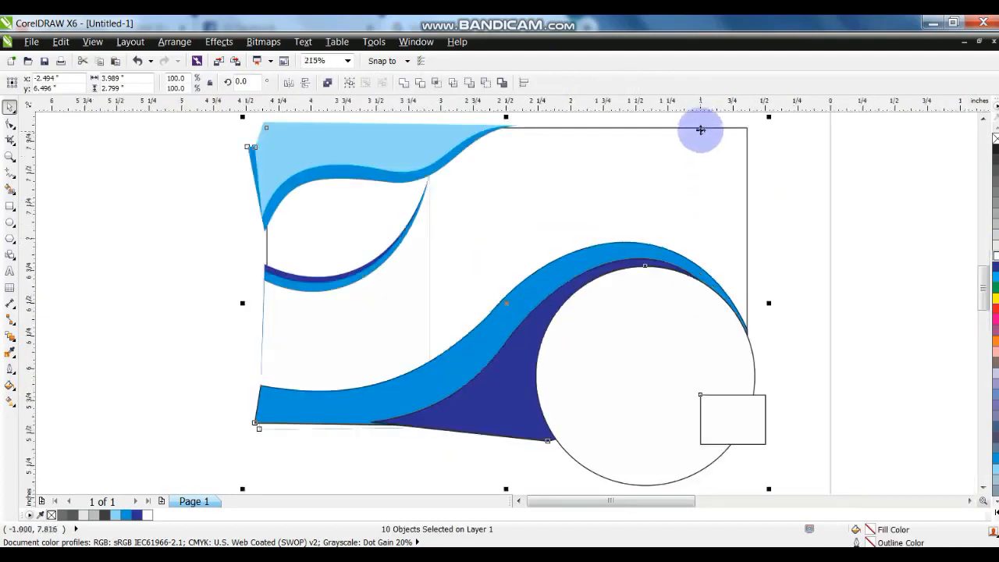
pyautogui.keyDown('shift'); pyautogui.click(700, 128); pyautogui.keyUp('shift')
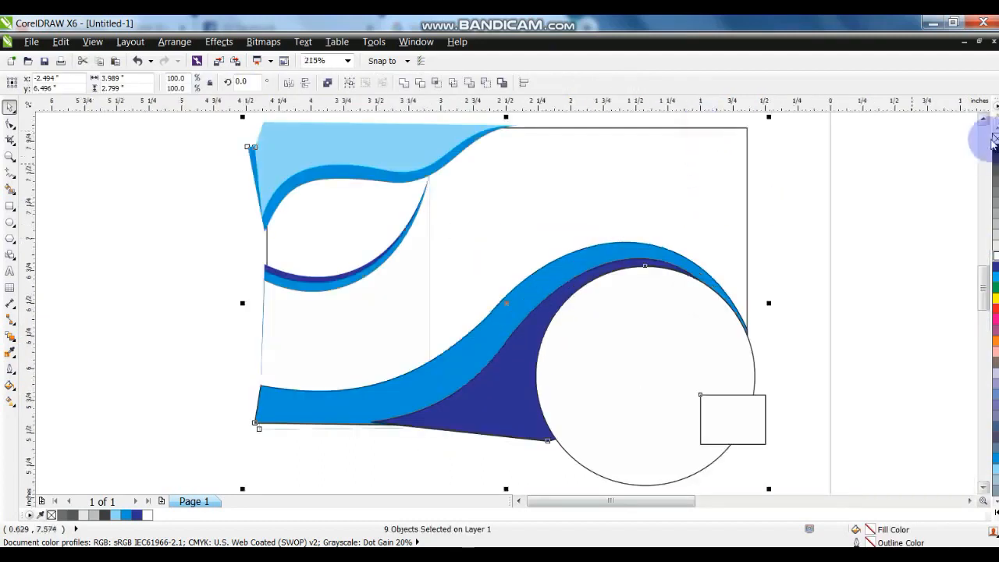
pyautogui.rightClick(994, 134)
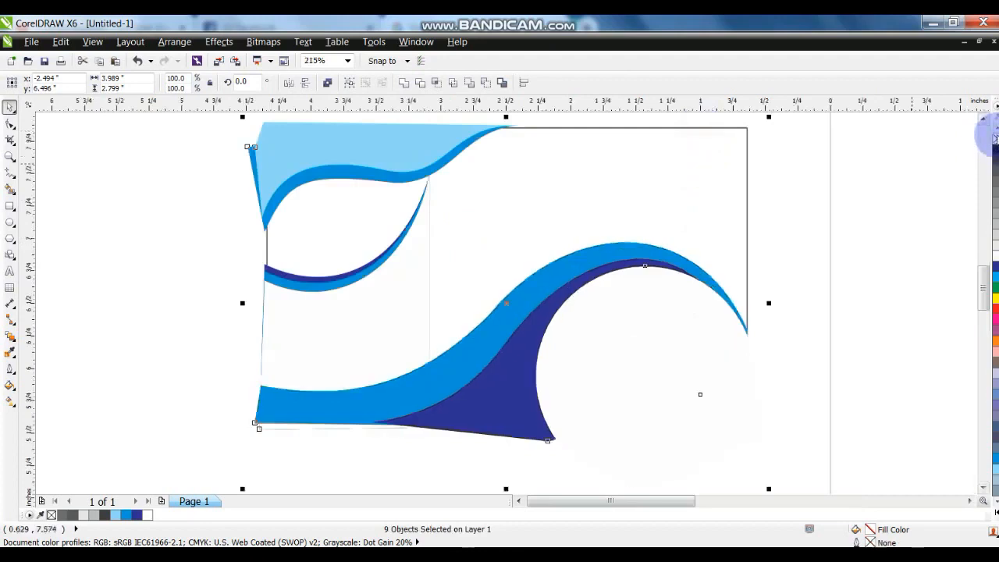
# Step: PowerClip the coloured artwork shapes inside the rectangular brochure frame
pyautogui.click(734, 129)
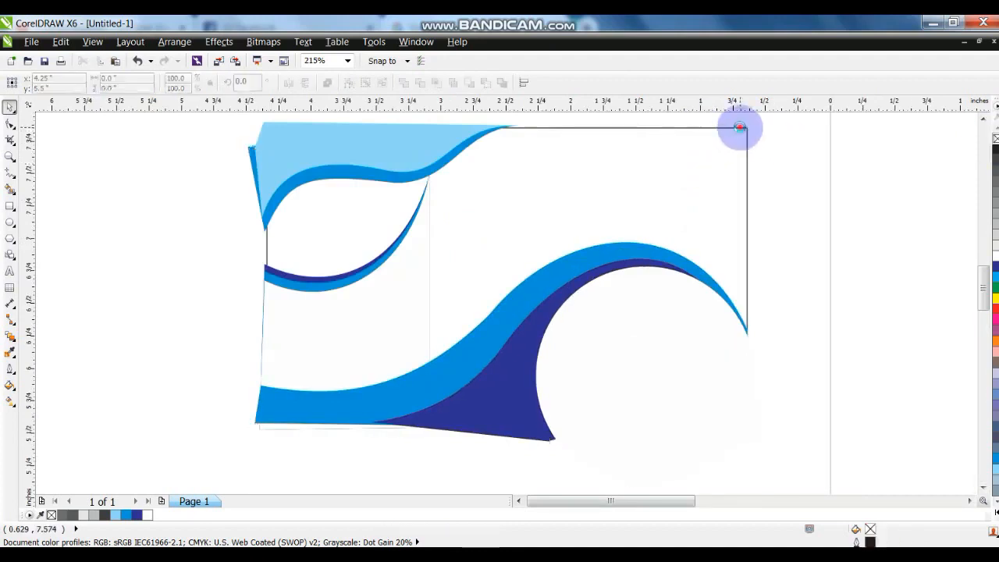
pyautogui.click(739, 127)
pyautogui.click(822, 205)
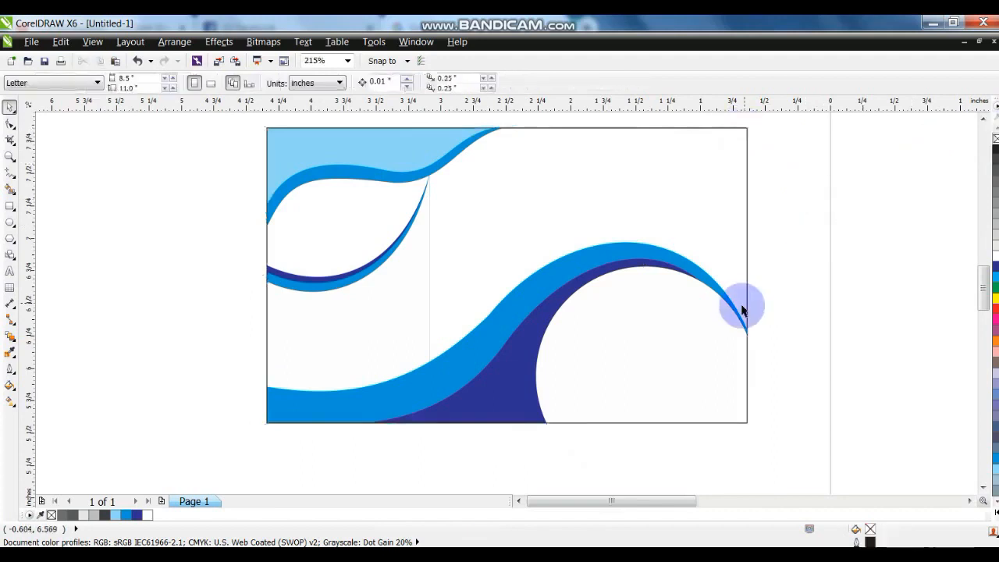
# Step: Draw a circle over the reference's large headline ring and fit it to about 0.84 in in diameter
pyautogui.click(726, 316)
pyautogui.press('F4')
pyautogui.click(539, 270)
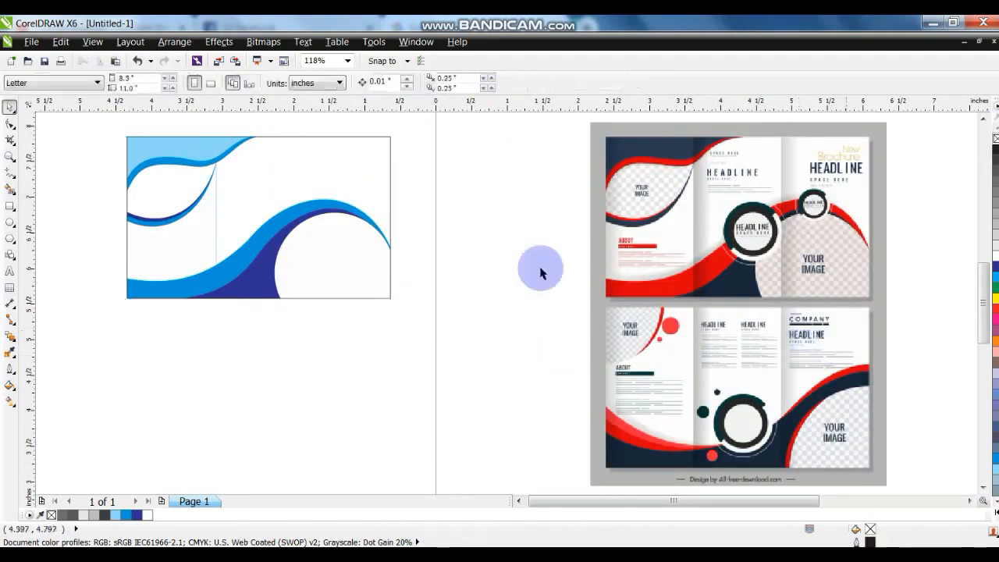
pyautogui.click(9, 156)
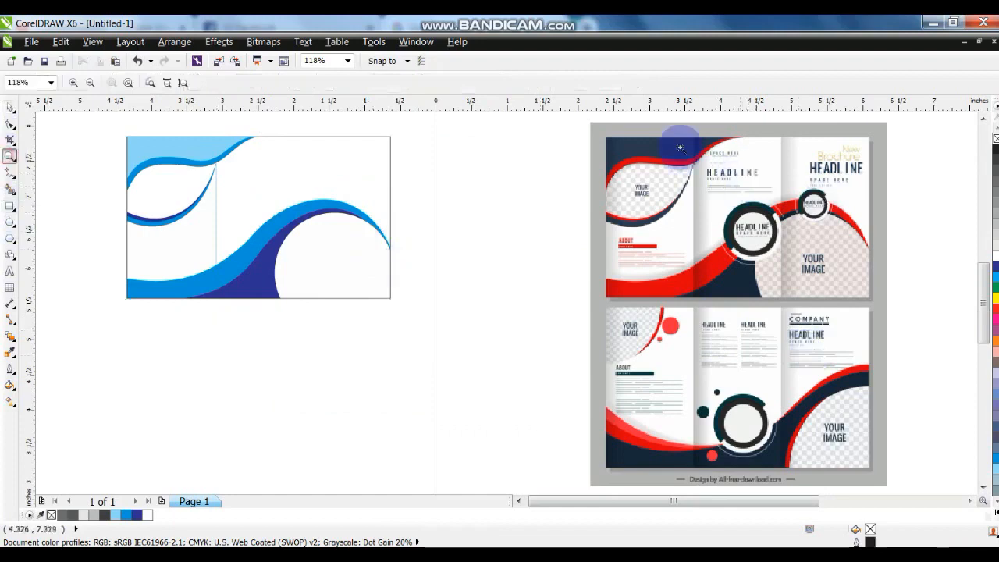
pyautogui.moveTo(778, 240); pyautogui.dragTo(908, 323)
pyautogui.click(9, 221)
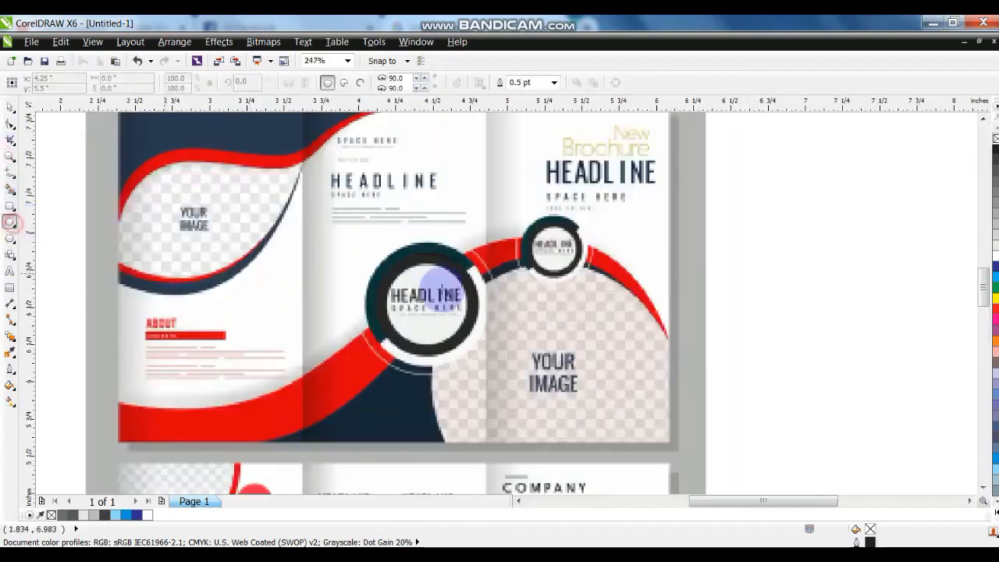
pyautogui.moveTo(366, 242); pyautogui.dragTo(469, 367)
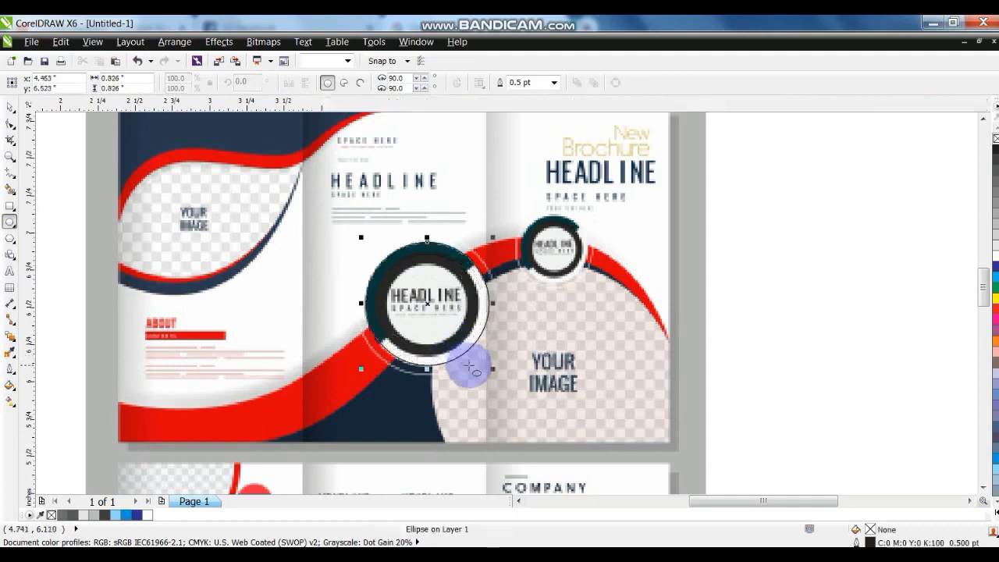
pyautogui.click(10, 106)
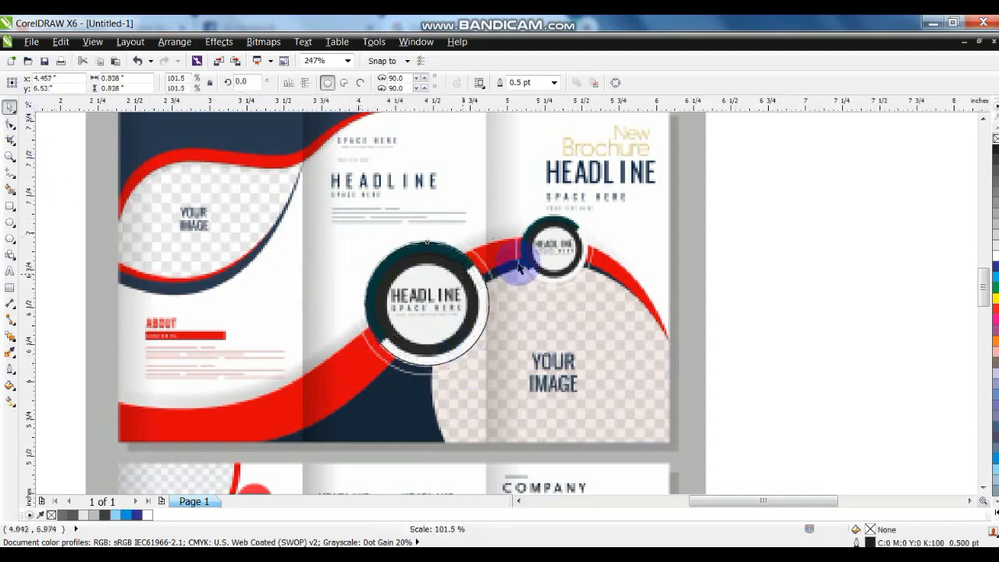
# Step: Add a concentric inner copy about 0.70 in in diameter and fill both circles with 10% black
pyautogui.click(495, 234)
pyautogui.moveTo(495, 233); pyautogui.dragTo(475, 249)
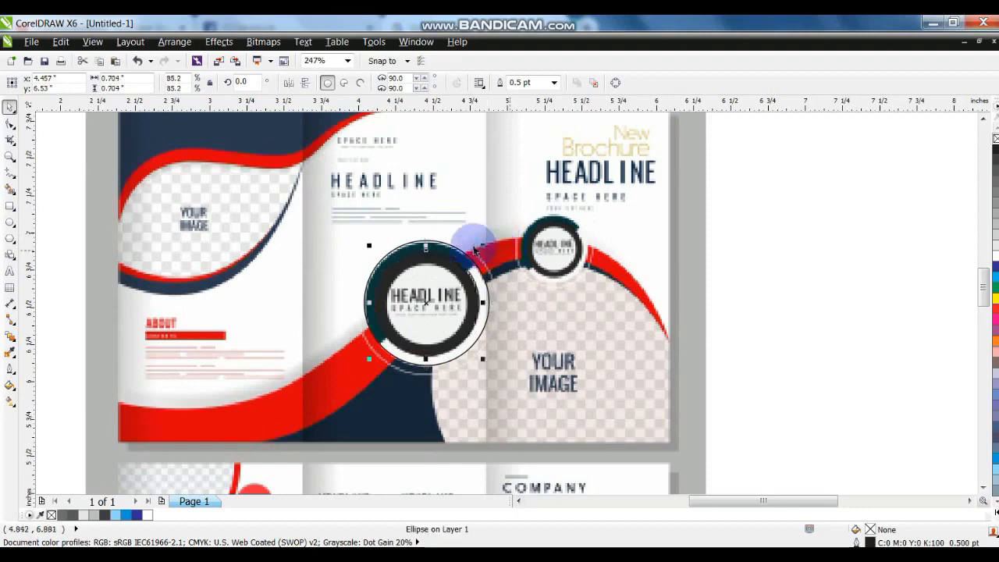
pyautogui.keyDown('shift'); pyautogui.click(448, 248); pyautogui.keyUp('shift')
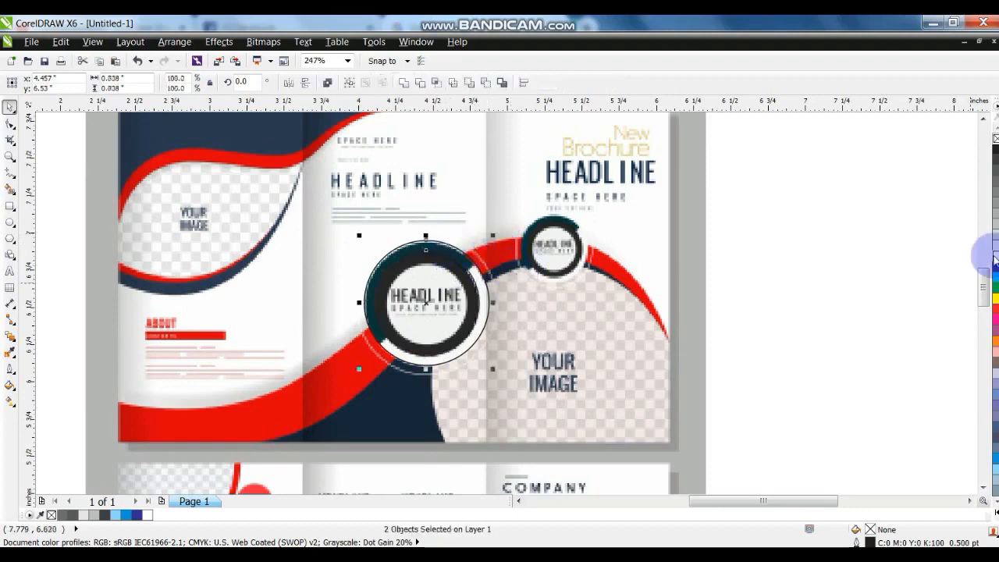
pyautogui.click(993, 247)
# Step: Copy the concentric circle pair onto the artwork's wave and place a smaller copy farther right along the wave
pyautogui.scroll(-2, 809, 279)
pyautogui.moveTo(651, 300); pyautogui.dragTo(244, 275)
pyautogui.moveTo(270, 224); pyautogui.dragTo(265, 243)
pyautogui.click(267, 373)
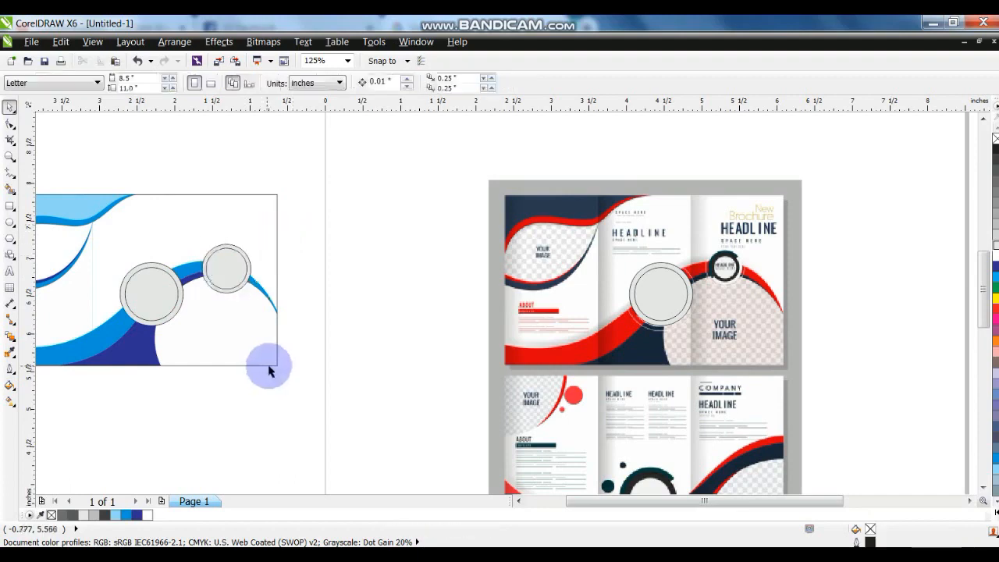
# Step: Place a copy of the clipped brochure frame directly above the artwork
pyautogui.click(270, 365)
pyautogui.hotkey('shift', 'F2')
pyautogui.scroll(-1, 384, 304)
pyautogui.moveTo(457, 389); pyautogui.dragTo(433, 203)
pyautogui.rightClick(434, 203)
# Step: Extract the contents of the copied frame and delete them
pyautogui.hotkey('alt', 'c')
pyautogui.press('w')
pyautogui.press('x')
pyautogui.press('z')
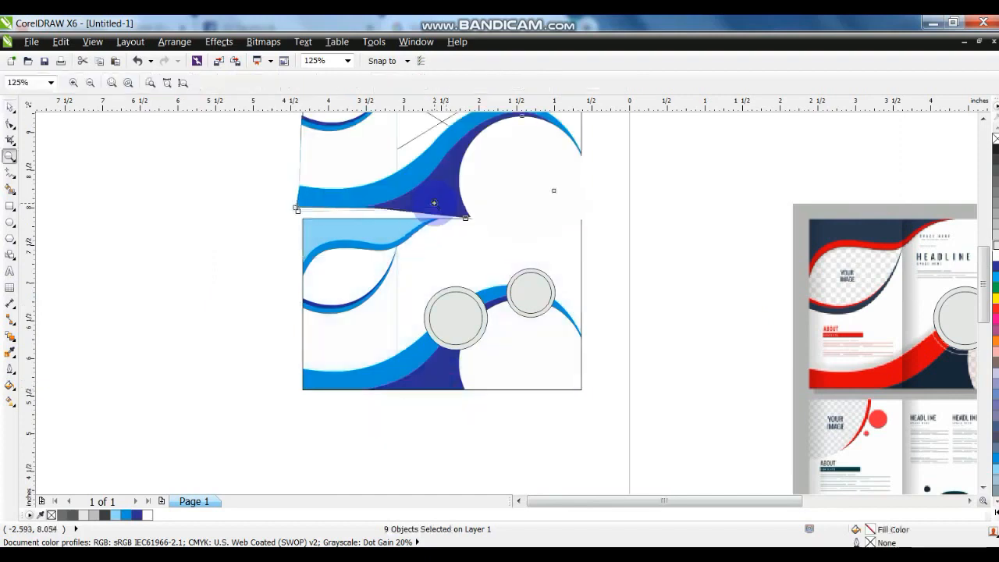
pyautogui.press('Delete')
# Step: Divide the empty copied frame's width by 3
pyautogui.click(434, 204)
pyautogui.click(9, 107)
pyautogui.click(304, 273)
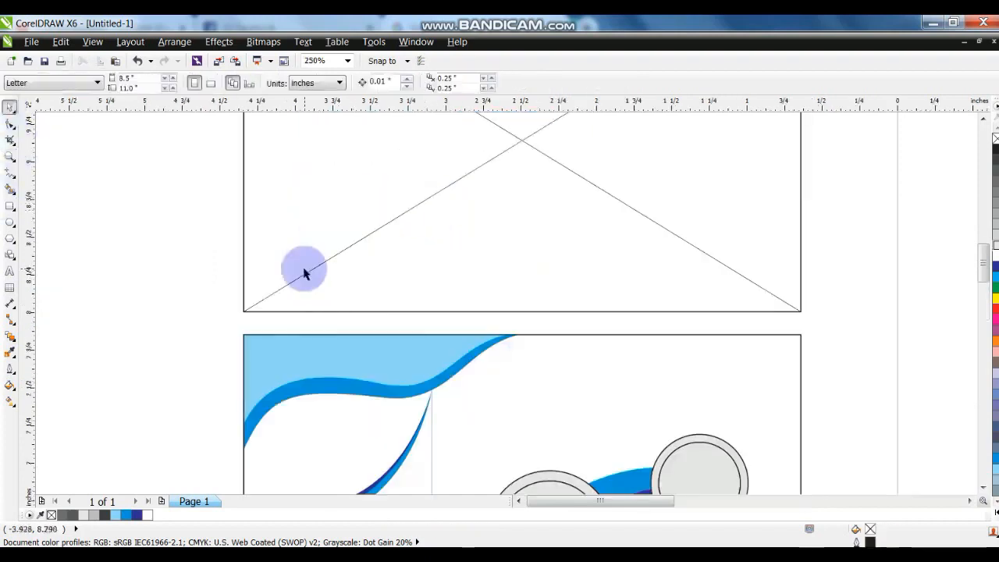
pyautogui.click(129, 86)
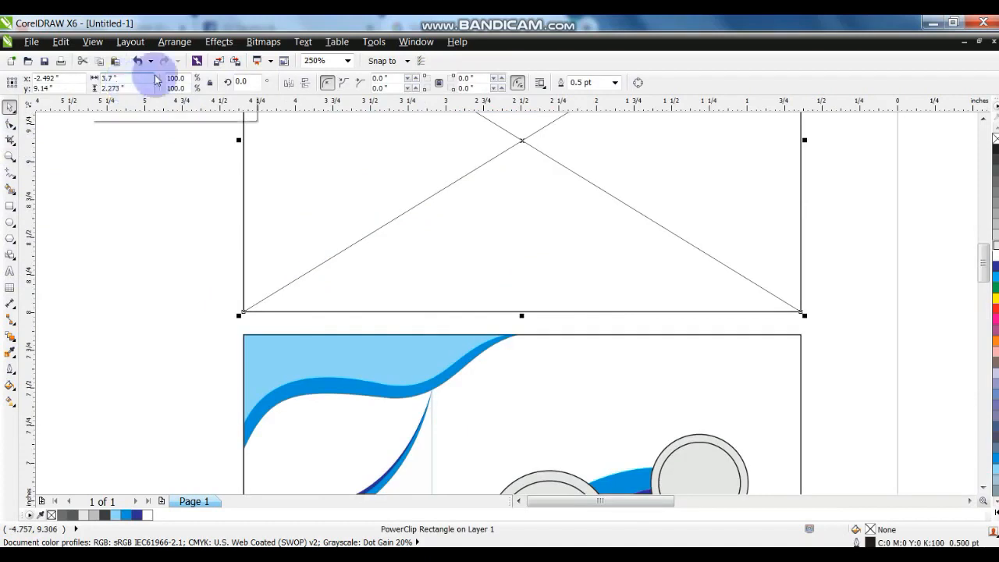
pyautogui.write('/3')
pyautogui.press('Return')
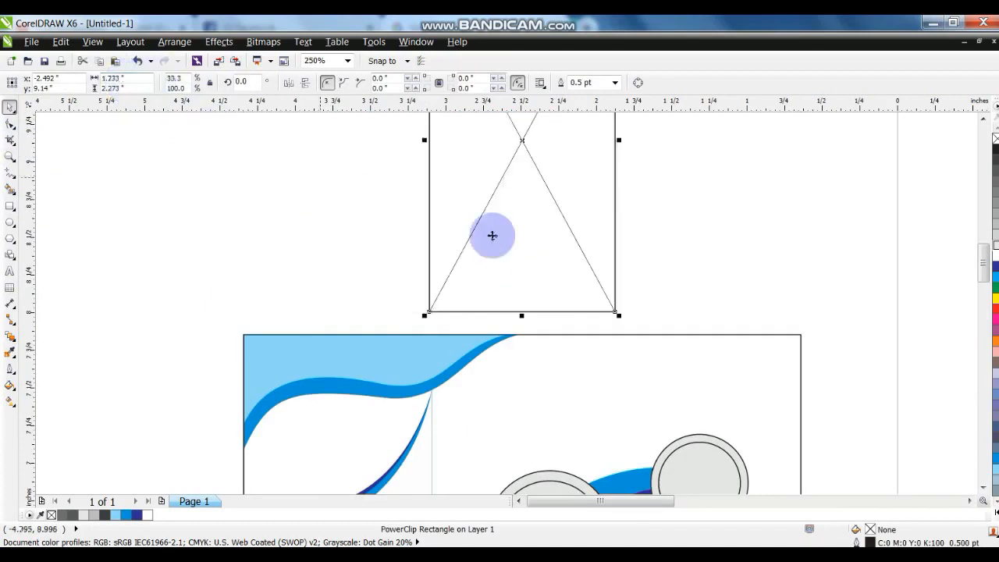
# Step: Set the narrow copied frame's frame type to None
pyautogui.scroll(-2, 493, 234)
pyautogui.rightClick(503, 150)
pyautogui.moveTo(544, 40)
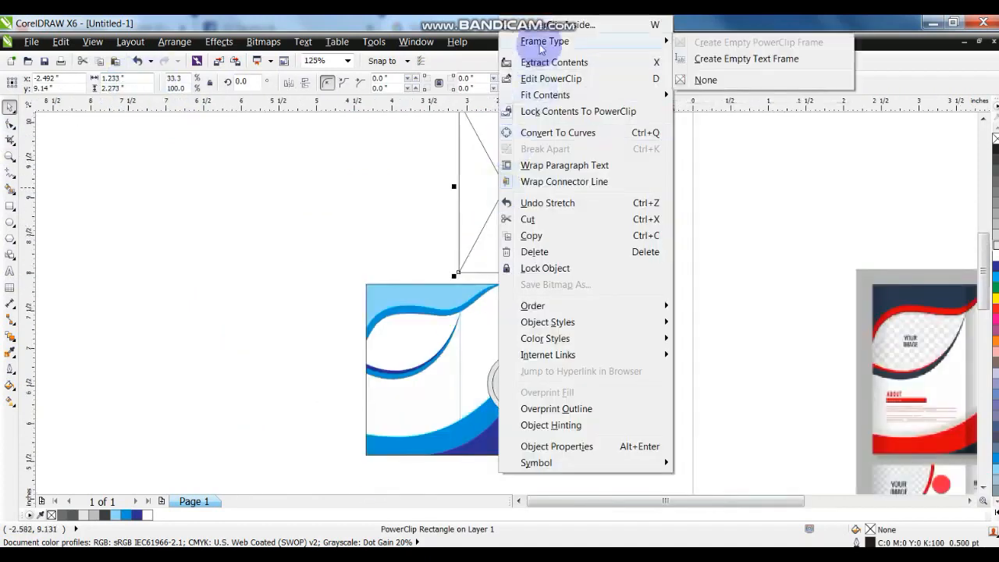
pyautogui.click(707, 79)
pyautogui.press('Escape')
# Step: Align the narrow rectangle vertically with the brochure frame's centre to mark the middle panel
pyautogui.click(554, 207)
pyautogui.keyDown('shift'); pyautogui.click(602, 284); pyautogui.keyUp('shift')
pyautogui.press('e')
# Step: Nudge the large concentric circle pair 0.06 in to the left, inside the middle panel
pyautogui.moveTo(693, 245); pyautogui.dragTo(364, 478)
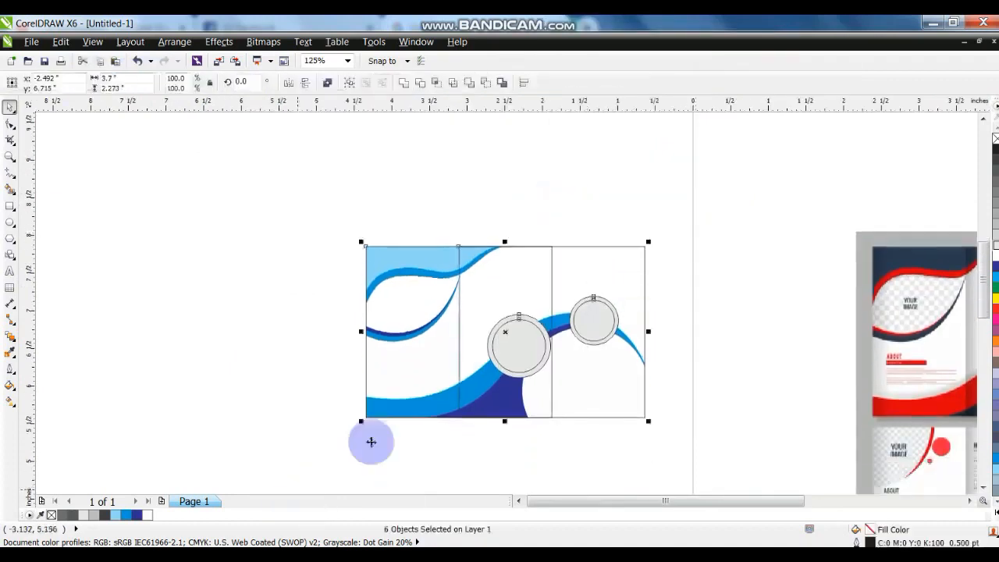
pyautogui.hotkey('shift', 'F2')
pyautogui.moveTo(107, 249); pyautogui.dragTo(616, 453)
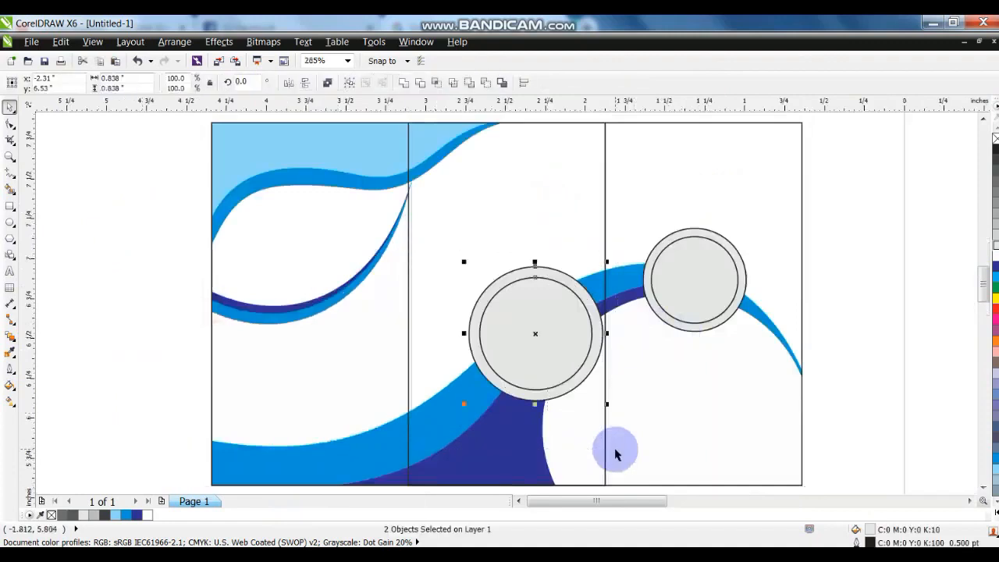
pyautogui.press('Left')
pyautogui.press('Left')
pyautogui.press('Left')
pyautogui.press('Left')
pyautogui.press('Left')
pyautogui.press('Left')
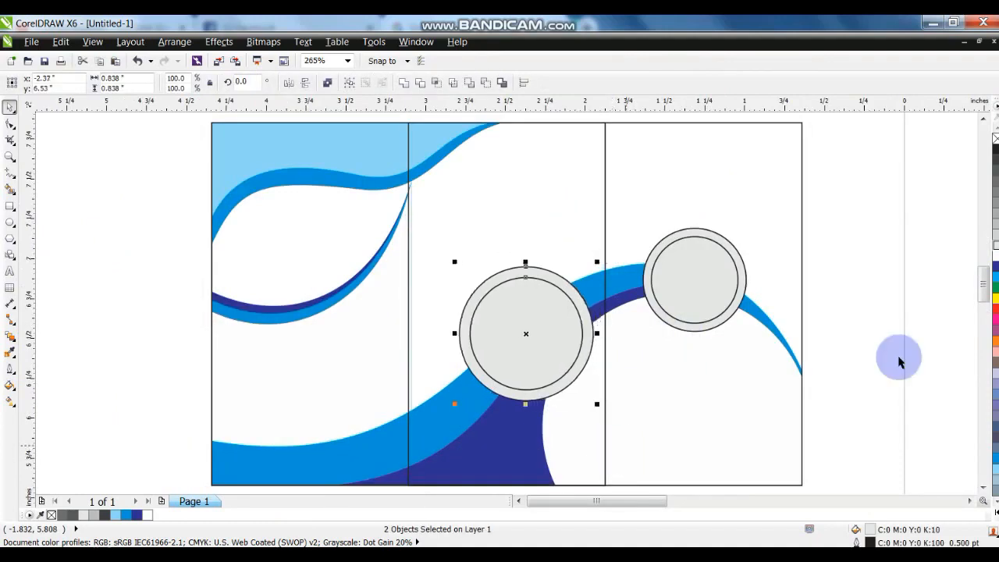
pyautogui.click(863, 355)
# Step: Move the business meeting photo over the brochure's lower-right image area and scale it to about 1.41 by 0.94 in
pyautogui.press('F4')
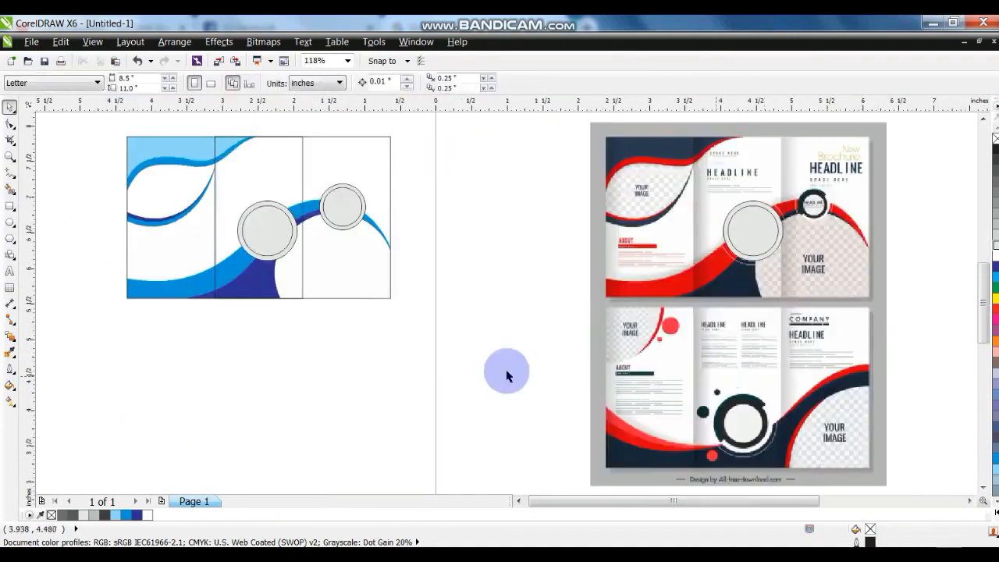
pyautogui.click(470, 370)
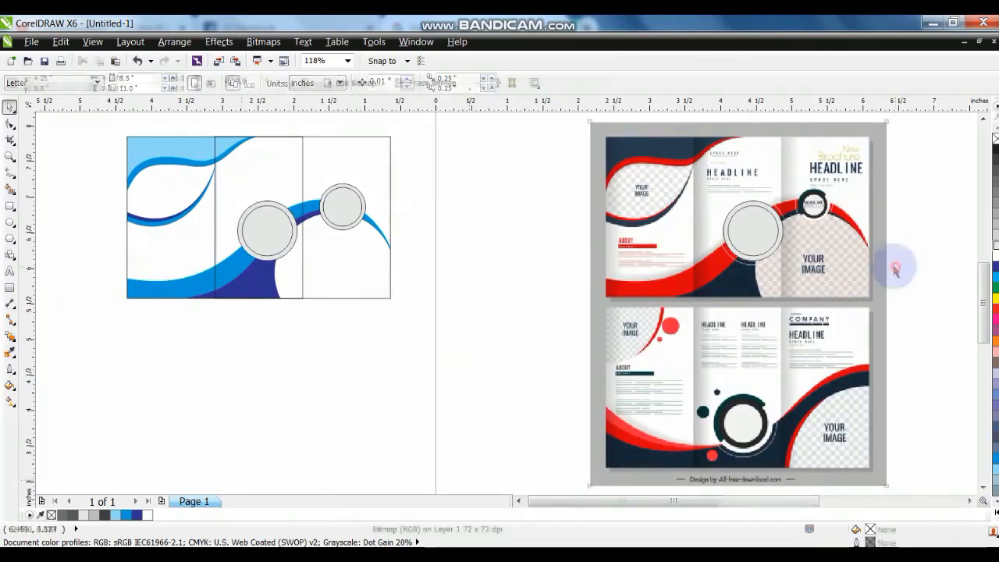
pyautogui.click(895, 268)
pyautogui.press('F4')
pyautogui.moveTo(860, 306); pyautogui.dragTo(207, 194)
pyautogui.moveTo(174, 159); pyautogui.dragTo(164, 275)
pyautogui.hotkey('shift', 'F2')
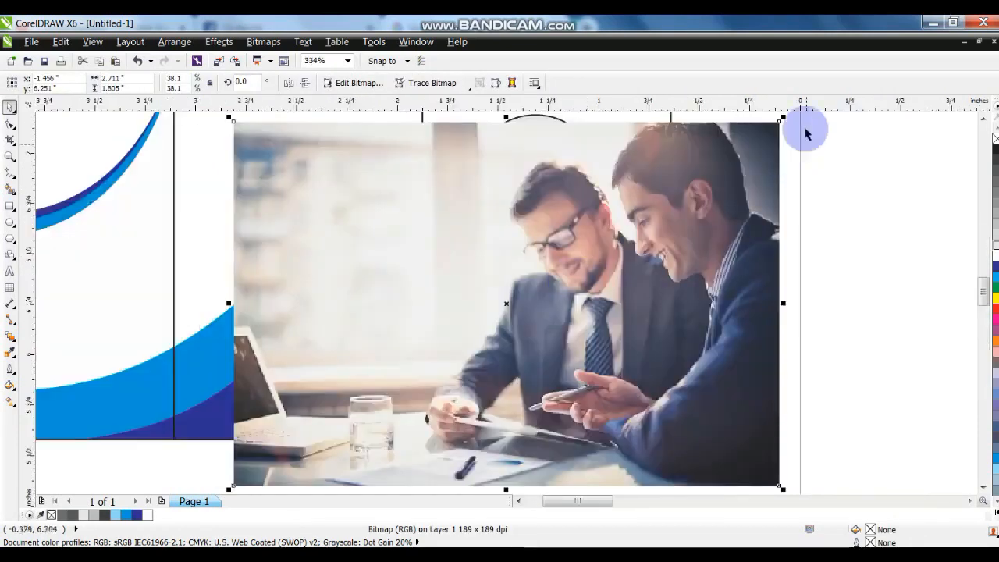
pyautogui.moveTo(784, 117); pyautogui.dragTo(653, 206)
pyautogui.moveTo(558, 312); pyautogui.dragTo(586, 359)
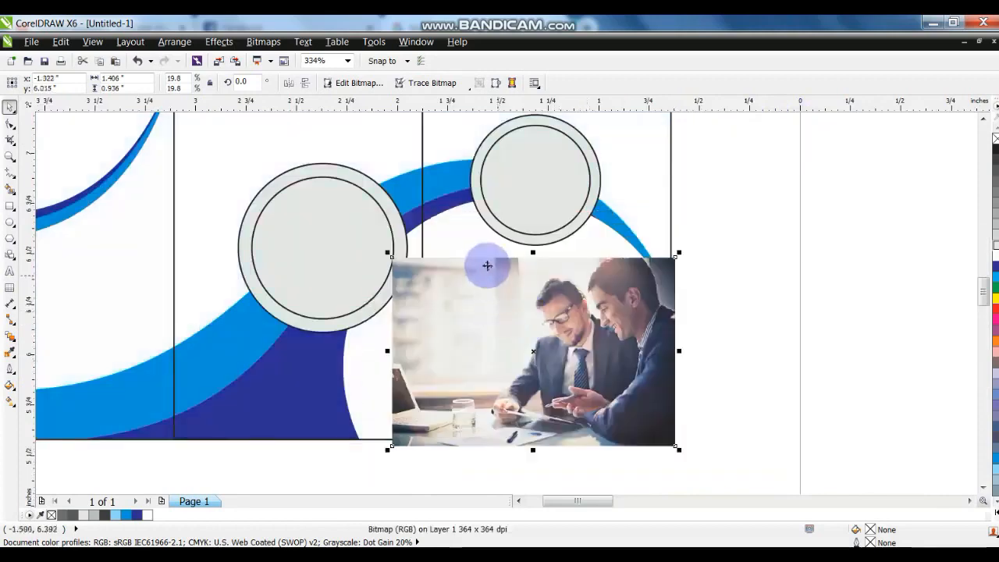
# Step: PowerClip the business meeting photo inside the brochure frame
pyautogui.hotkey('alt', 'c')
pyautogui.press('w')
pyautogui.press('p')
pyautogui.click(465, 247)
pyautogui.click(466, 248)
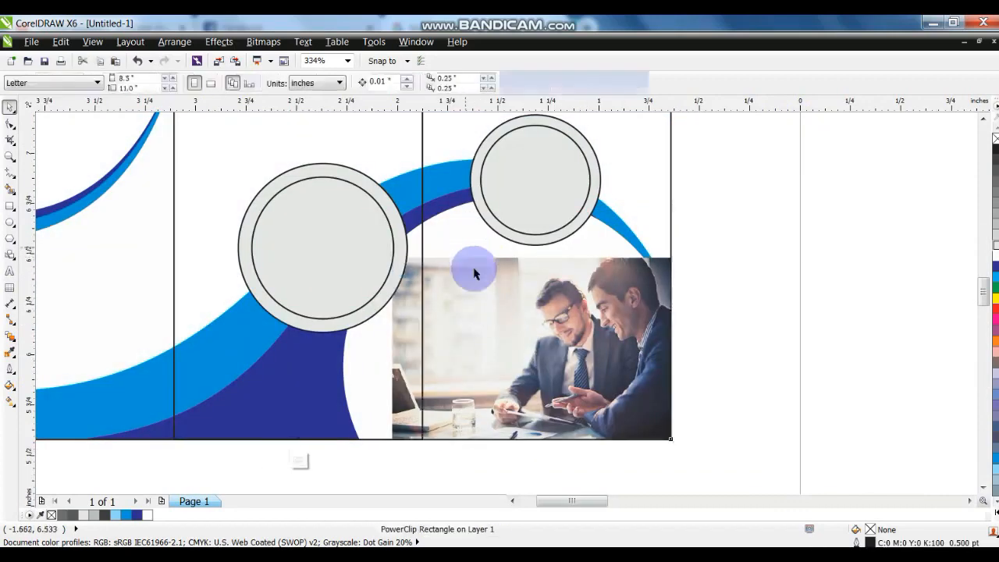
# Step: Enlarge the business meeting photo inside the brochure frame to about 1.92 by 1.28 in and PowerClip it inside the white circle
pyautogui.doubleClick(473, 273)
pyautogui.moveTo(388, 254); pyautogui.dragTo(285, 185)
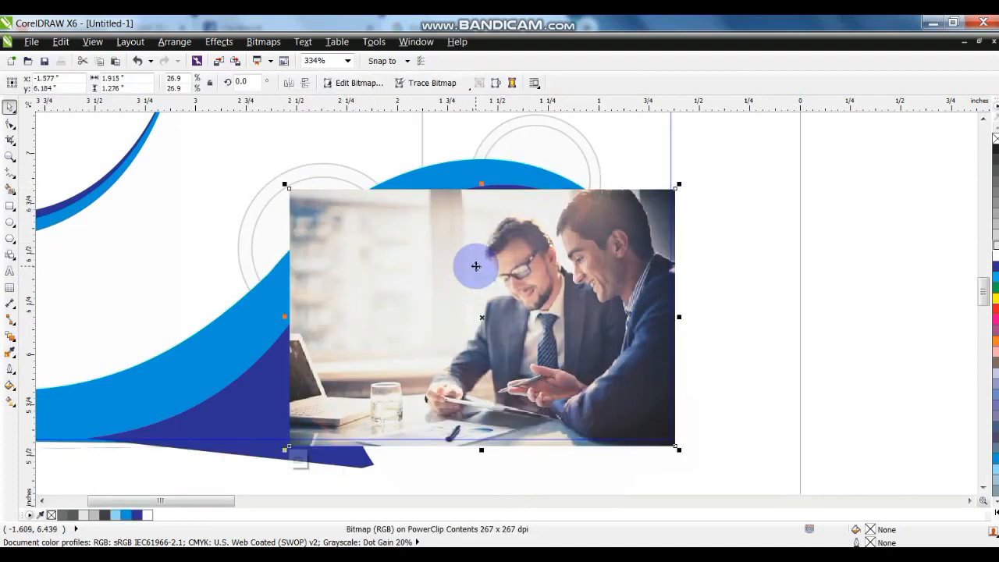
pyautogui.hotkey('shift', 'pagedown')
pyautogui.hotkey('alt', 'c')
pyautogui.press('w')
pyautogui.press('p')
pyautogui.click(476, 267)
pyautogui.click(745, 279)
pyautogui.click(578, 304)
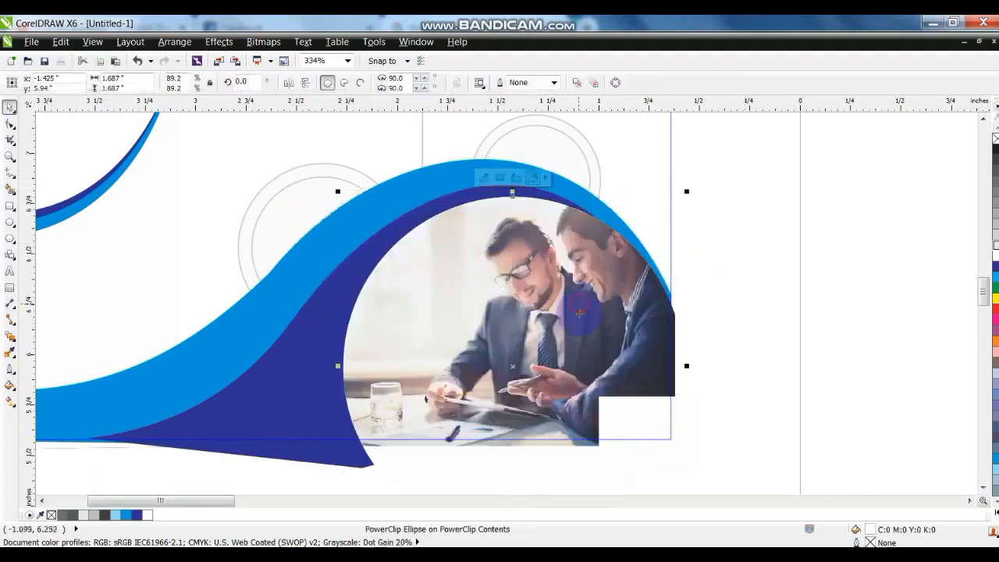
# Step: Weld the photo-filled circle with the small white rectangle at its lower-right corner within the frame's contents
pyautogui.doubleClick(578, 305)
pyautogui.hotkey('alt', 'c')
pyautogui.press('w')
pyautogui.press('f')
pyautogui.click(644, 433)
pyautogui.keyDown('shift'); pyautogui.click(535, 386); pyautogui.keyUp('shift')
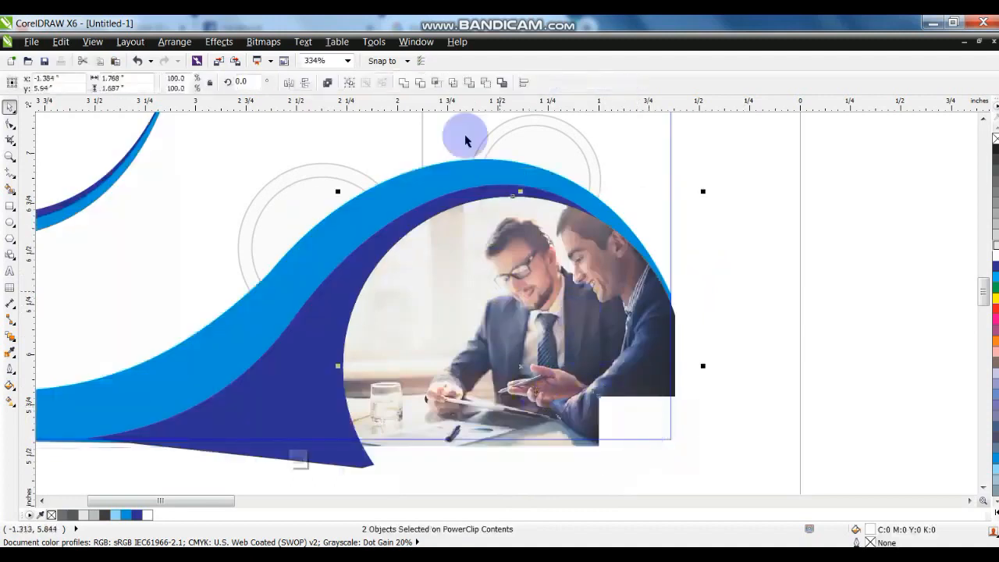
pyautogui.click(405, 83)
pyautogui.click(731, 313)
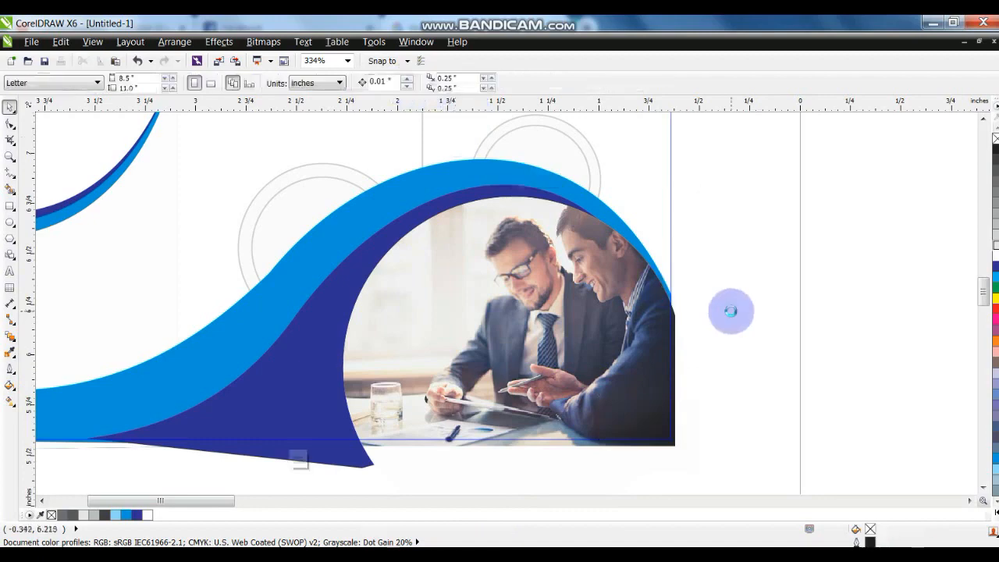
# Step: Separate the joined-hands and conference photos, shrink both until the conference photo is about 2.15 in wide, and move them above the brochure
pyautogui.press('F4')
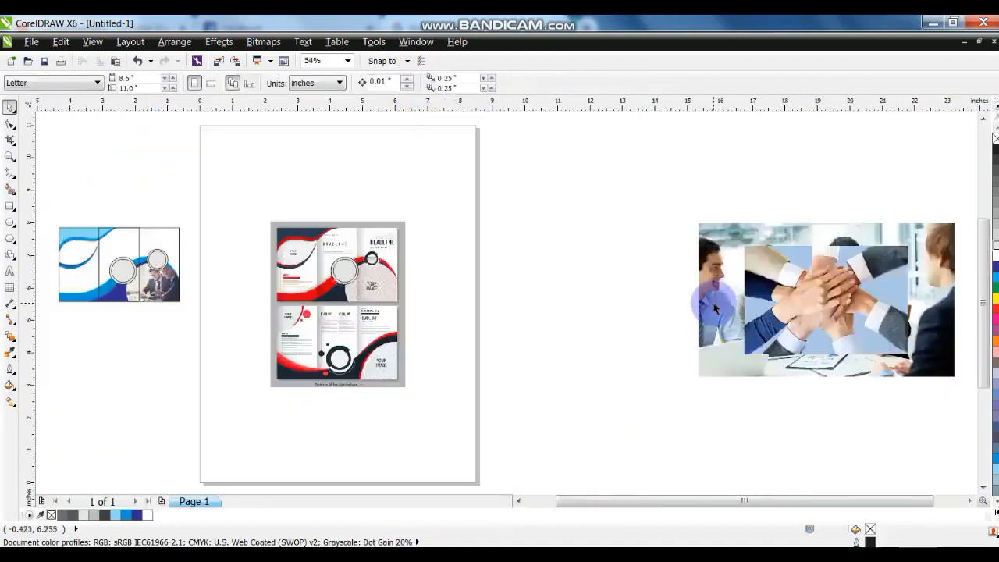
pyautogui.moveTo(807, 317); pyautogui.dragTo(607, 261)
pyautogui.moveTo(702, 335); pyautogui.dragTo(434, 453)
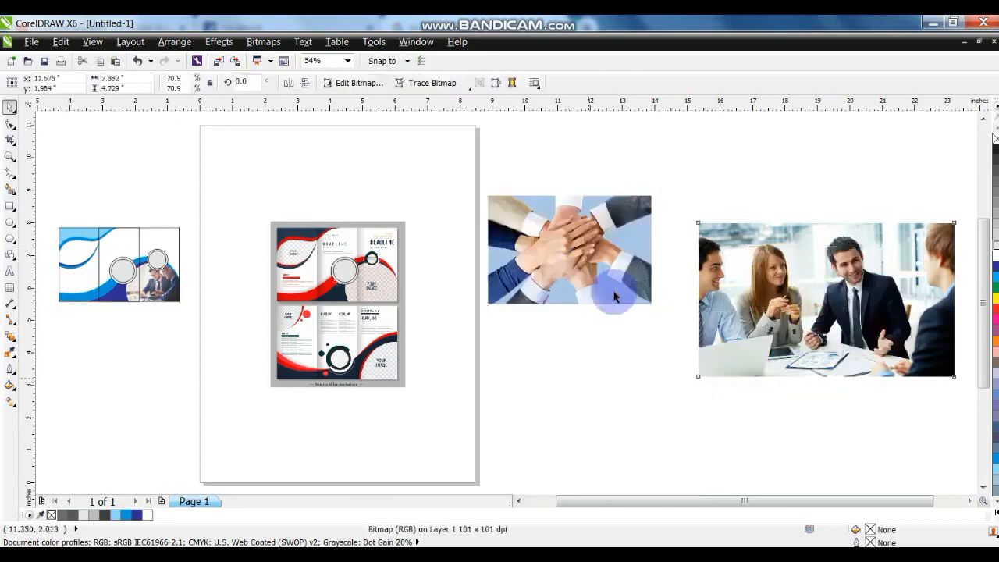
pyautogui.keyDown('shift'); pyautogui.click(614, 286); pyautogui.keyUp('shift')
pyautogui.moveTo(712, 191); pyautogui.dragTo(615, 303)
pyautogui.moveTo(567, 325); pyautogui.dragTo(126, 152)
# Step: Move the conference photo over the brochure's left panel and PowerClip it inside the brochure frame
pyautogui.moveTo(198, 315); pyautogui.dragTo(32, 104)
pyautogui.hotkey('shift', 'F2')
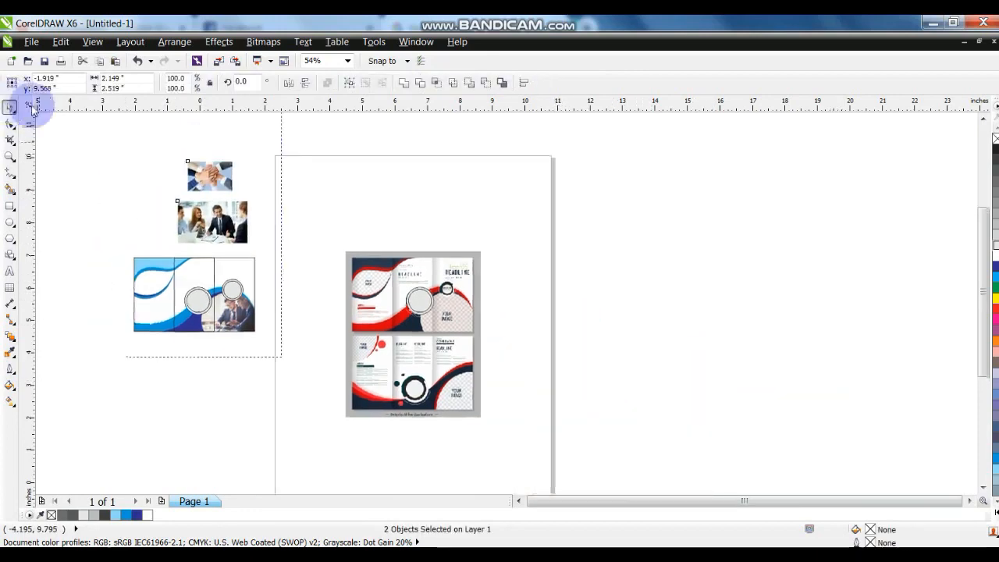
pyautogui.click(251, 260)
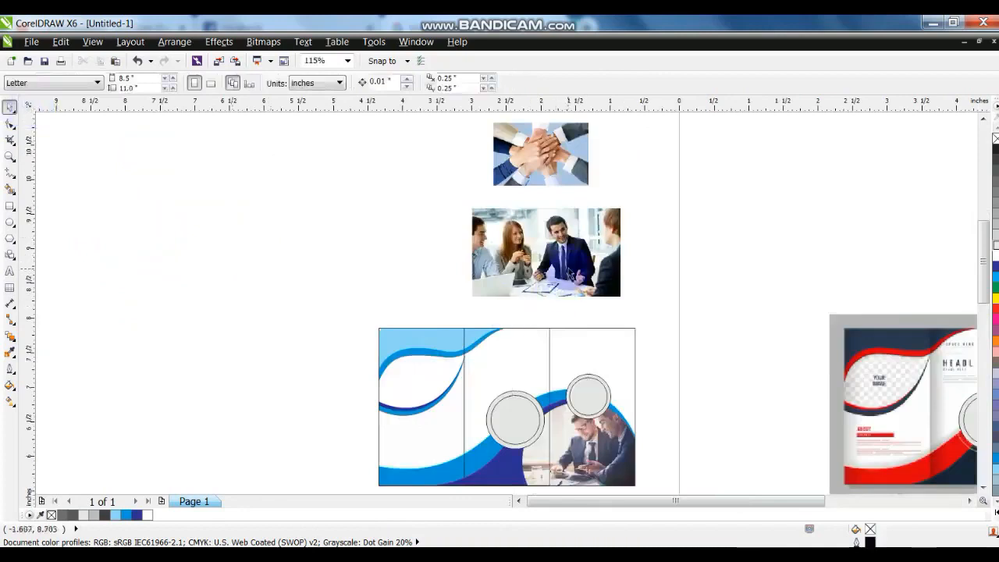
pyautogui.moveTo(270, 189); pyautogui.dragTo(686, 478)
pyautogui.hotkey('shift', 'F2')
pyautogui.click(673, 346)
pyautogui.moveTo(578, 175); pyautogui.dragTo(384, 344)
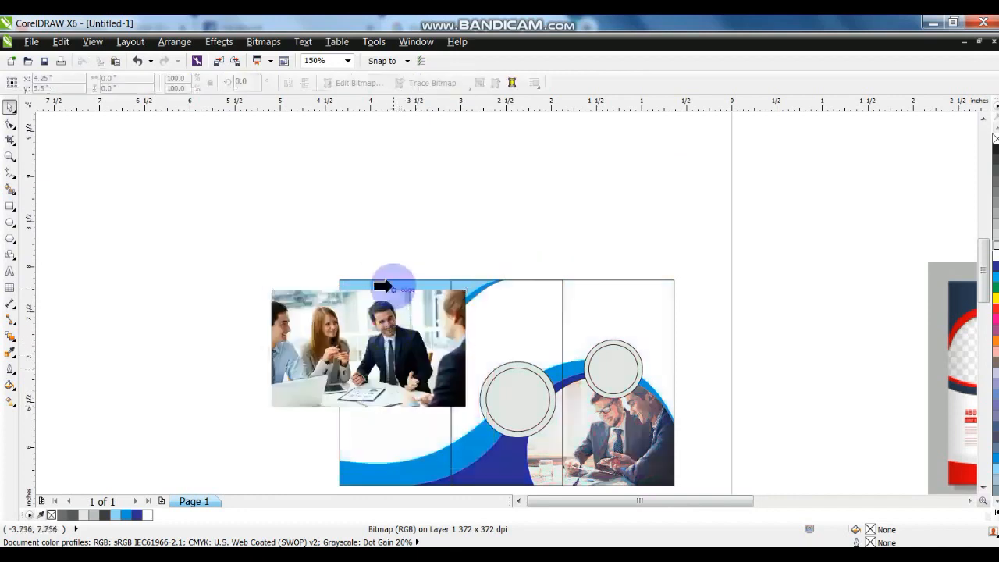
pyautogui.click(393, 288)
# Step: Send the conference photo to the back of the frame's contents and shrink it towards the curved image opening
pyautogui.keyDown('ctrl'); pyautogui.click(397, 321); pyautogui.keyUp('ctrl')
pyautogui.click(396, 322)
pyautogui.hotkey('shift', 'pagedown')
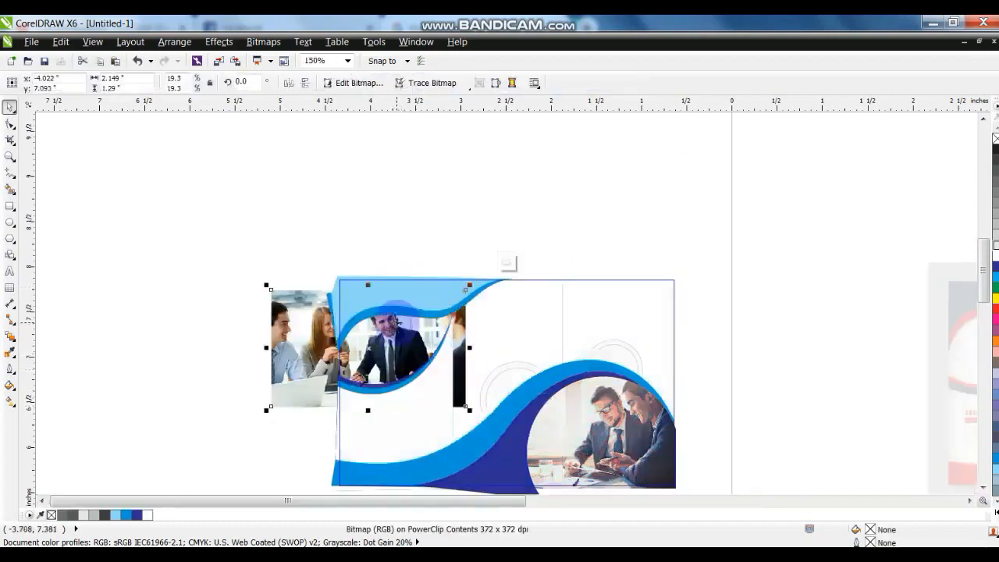
pyautogui.moveTo(266, 409); pyautogui.dragTo(353, 365)
# Step: Enlarge the conference photo to fill the curved opening in the left panel and finish editing the frame's contents
pyautogui.click(373, 406)
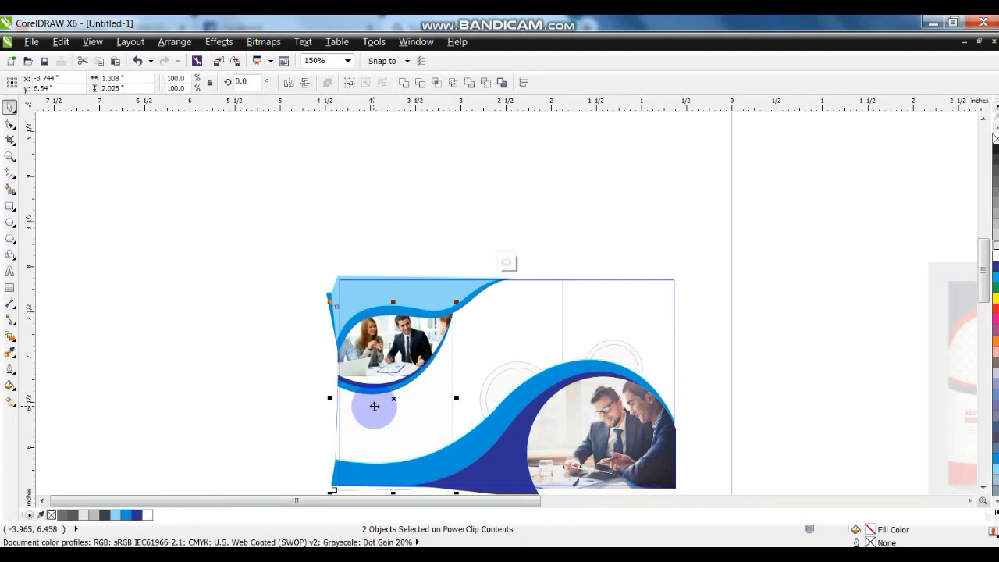
pyautogui.scroll(3, 390, 404)
pyautogui.press('Escape')
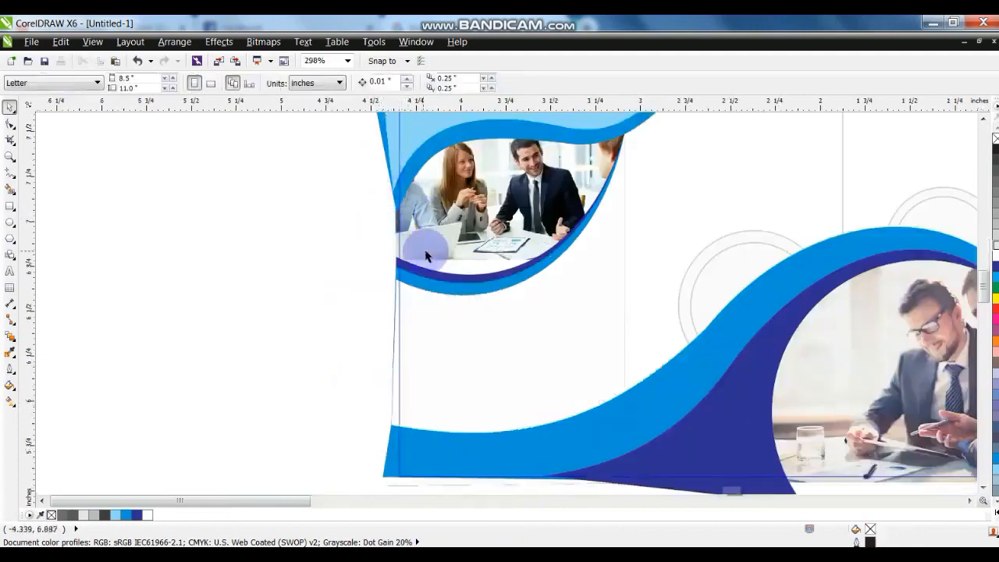
pyautogui.keyDown('ctrl'); pyautogui.click(391, 292); pyautogui.keyUp('ctrl')
pyautogui.moveTo(390, 264); pyautogui.dragTo(348, 298)
pyautogui.keyDown('ctrl'); pyautogui.click(348, 297); pyautogui.keyUp('ctrl')
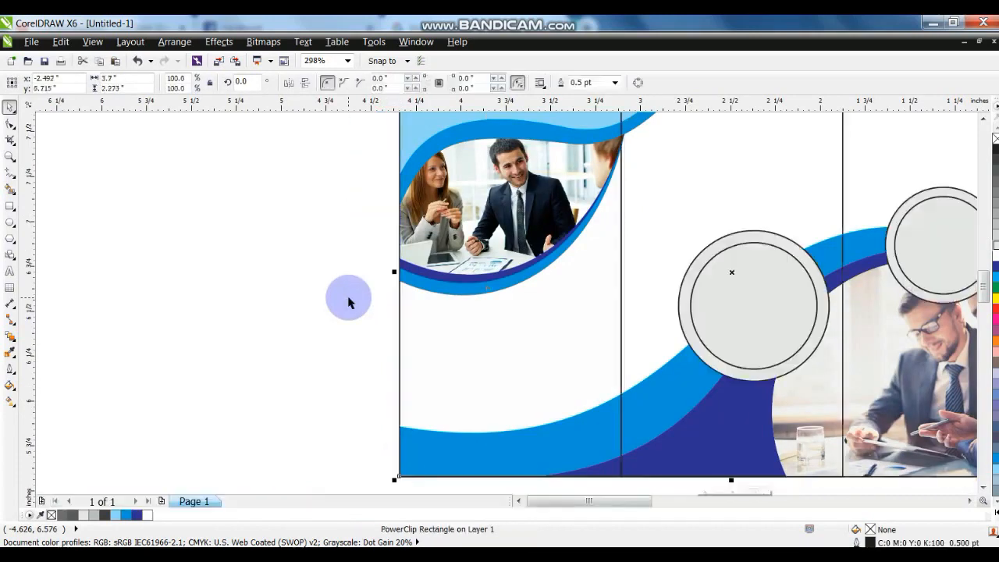
# Step: PowerClip the joined-hands photo inside the inner circle of the large concentric pair in the middle panel
pyautogui.press('F4')
pyautogui.press('Escape')
pyautogui.press('F4')
pyautogui.moveTo(375, 141); pyautogui.dragTo(311, 223)
pyautogui.moveTo(226, 174); pyautogui.dragTo(453, 394)
pyautogui.hotkey('shift', 'F2')
pyautogui.press('Escape')
pyautogui.click(479, 200)
pyautogui.hotkey('alt', 'c')
pyautogui.press('w')
pyautogui.press('p')
pyautogui.click(509, 344)
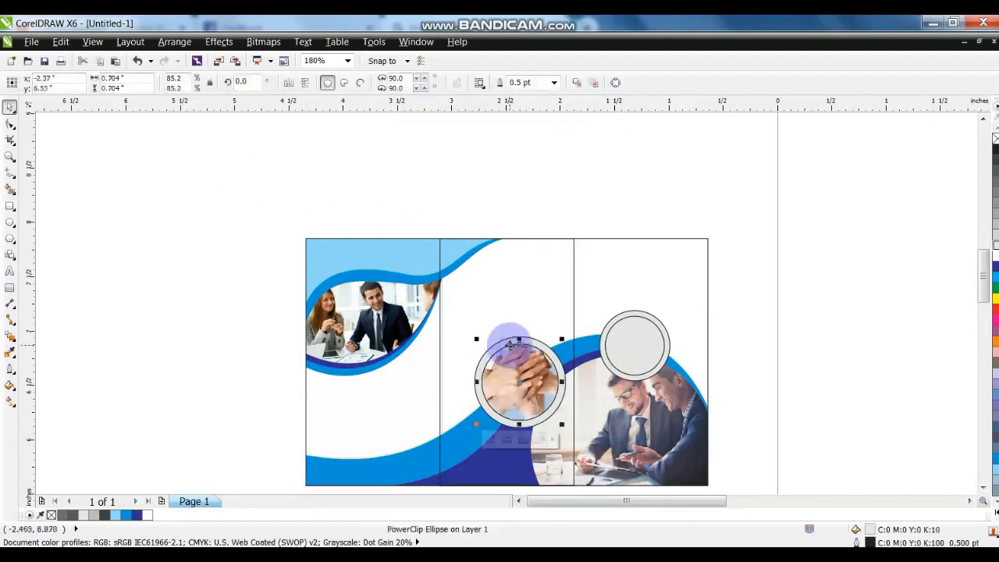
# Step: Scale the joined-hands photo to about 0.77 by 0.70 in inside its circle and finish editing the contents
pyautogui.click(518, 439)
pyautogui.moveTo(595, 330); pyautogui.dragTo(585, 341)
pyautogui.scroll(4, 591, 345)
pyautogui.scroll(-2, 591, 346)
pyautogui.moveTo(551, 238); pyautogui.dragTo(551, 235)
pyautogui.moveTo(670, 331); pyautogui.dragTo(648, 331)
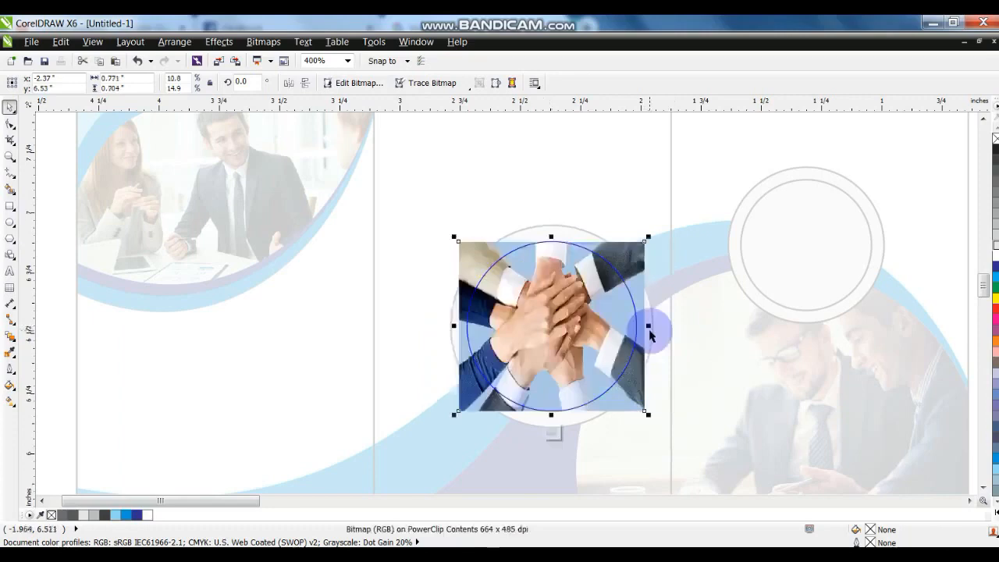
pyautogui.keyDown('ctrl'); pyautogui.click(649, 334); pyautogui.keyUp('ctrl')
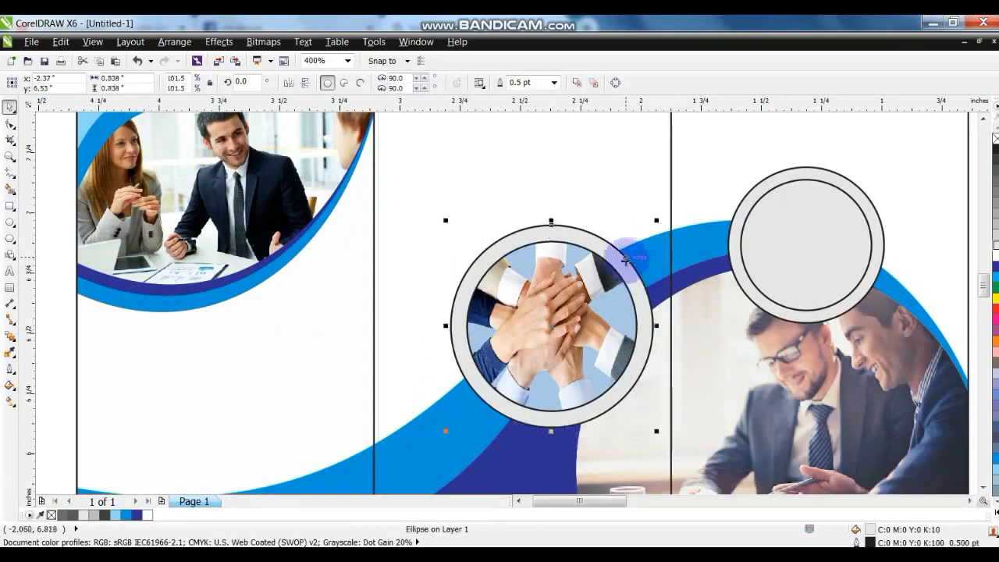
# Step: Fill the large outer circle with dark blue (C100 M100) and remove the outline from the photo circle inside it
pyautogui.click(995, 267)
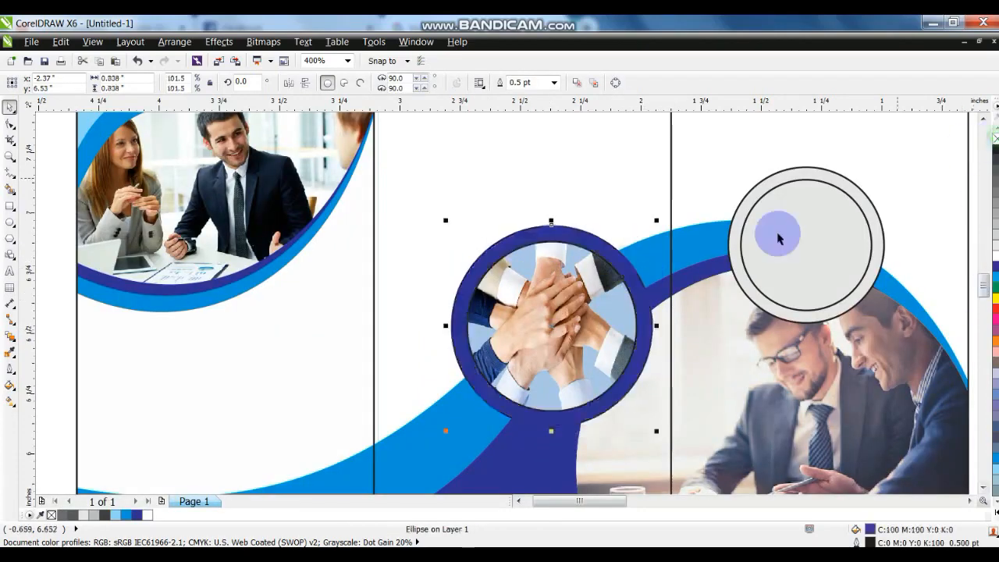
pyautogui.press('Tab')
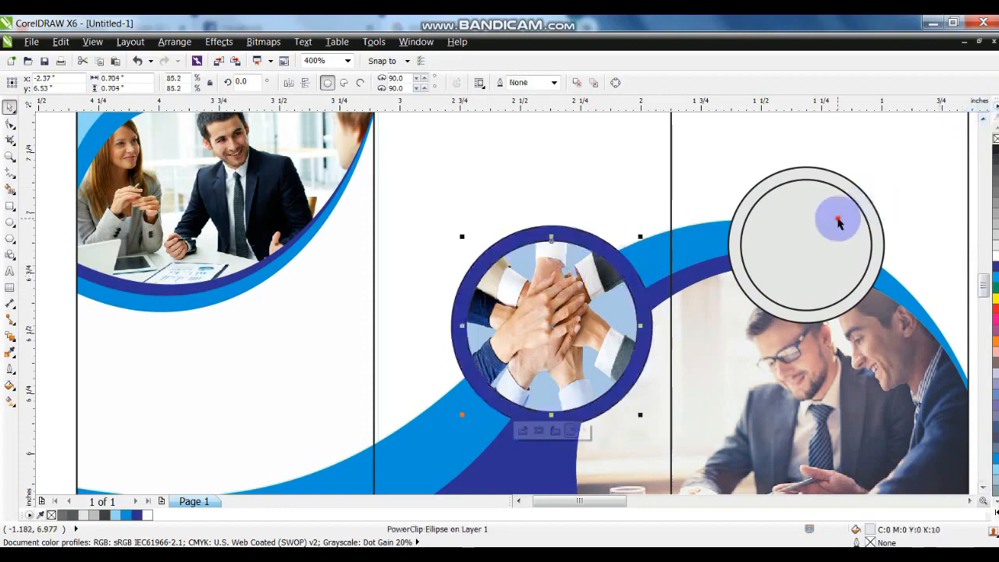
pyautogui.click(836, 216)
# Step: Fill the middle panel rectangle with light blue
pyautogui.scroll(-5, 835, 218)
pyautogui.moveTo(890, 359); pyautogui.dragTo(535, 136)
pyautogui.hotkey('shift', 'F2')
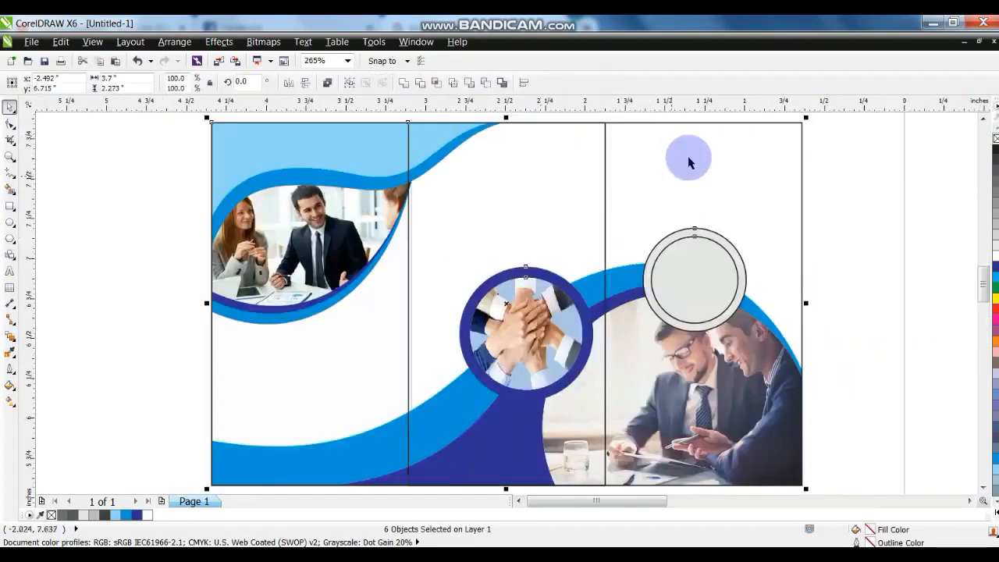
pyautogui.click(659, 124)
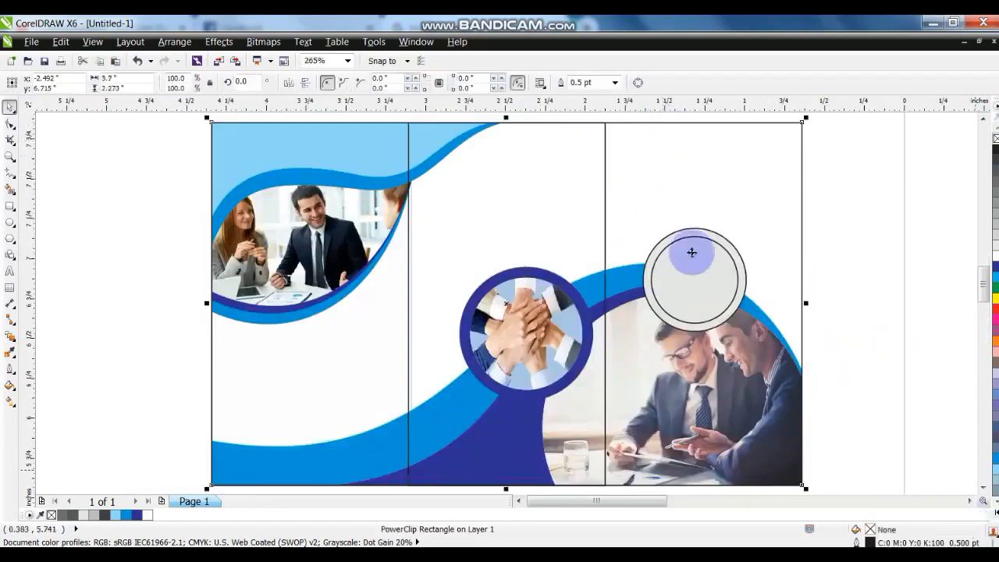
pyautogui.click(598, 196)
pyautogui.click(995, 471)
pyautogui.click(515, 287)
# Step: Apply a linear fountain fill fading upwards from light blue to white on the middle panel and send the panel to the back
pyautogui.press('g')
pyautogui.moveTo(522, 190); pyautogui.dragTo(521, 305)
pyautogui.moveTo(491, 380); pyautogui.dragTo(477, 210)
pyautogui.moveTo(508, 396); pyautogui.dragTo(475, 195)
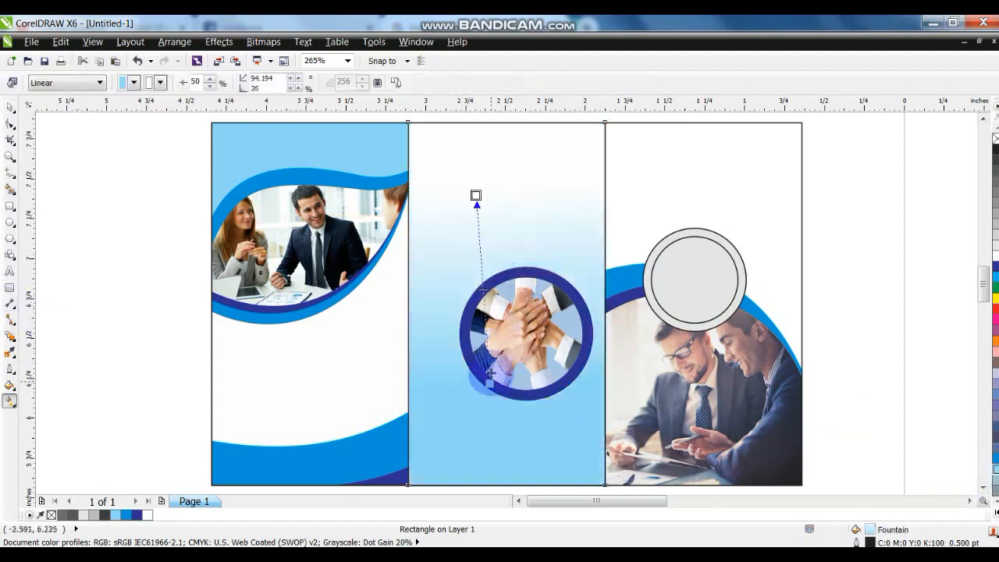
pyautogui.moveTo(488, 382); pyautogui.dragTo(491, 334)
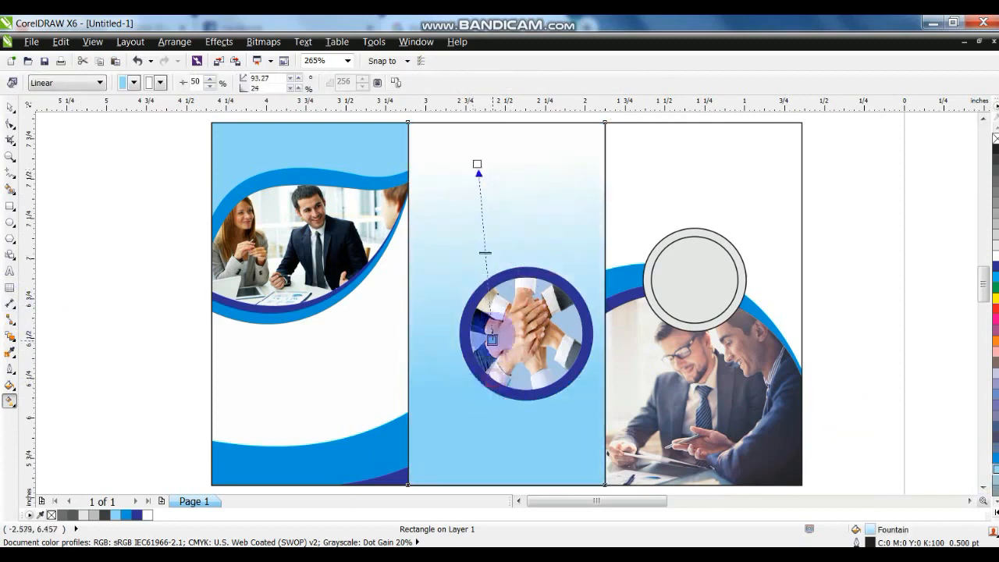
pyautogui.click(10, 109)
pyautogui.hotkey('shift', 'pagedown')
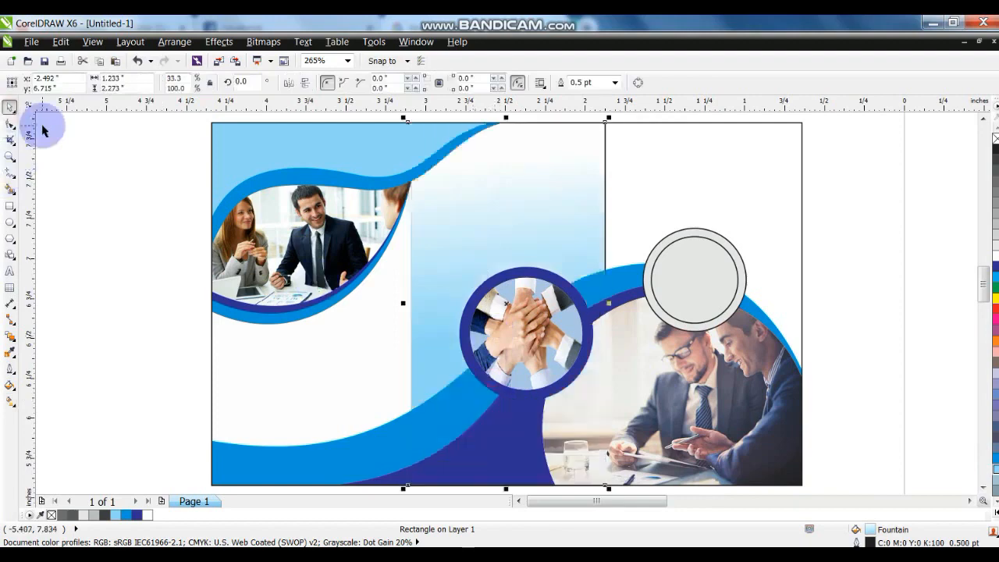
pyautogui.click(622, 130)
pyautogui.click(633, 152)
pyautogui.moveTo(606, 156); pyautogui.dragTo(662, 163)
pyautogui.hotkey('ctrl', 'z')
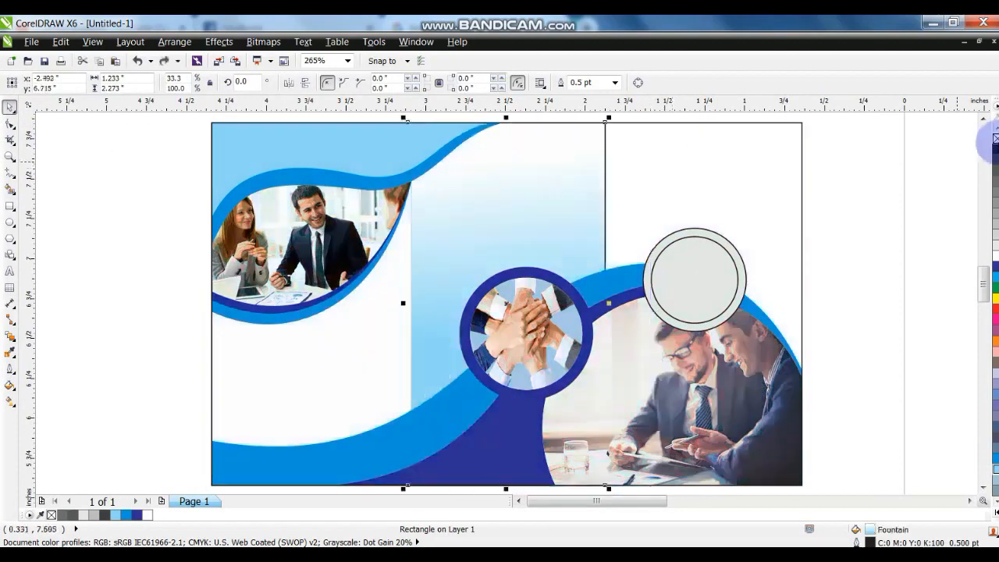
# Step: Remove the outline from the gradient middle panel
pyautogui.rightClick(997, 139)
pyautogui.click(728, 146)
pyautogui.click(729, 123)
pyautogui.scroll(-1, 761, 180)
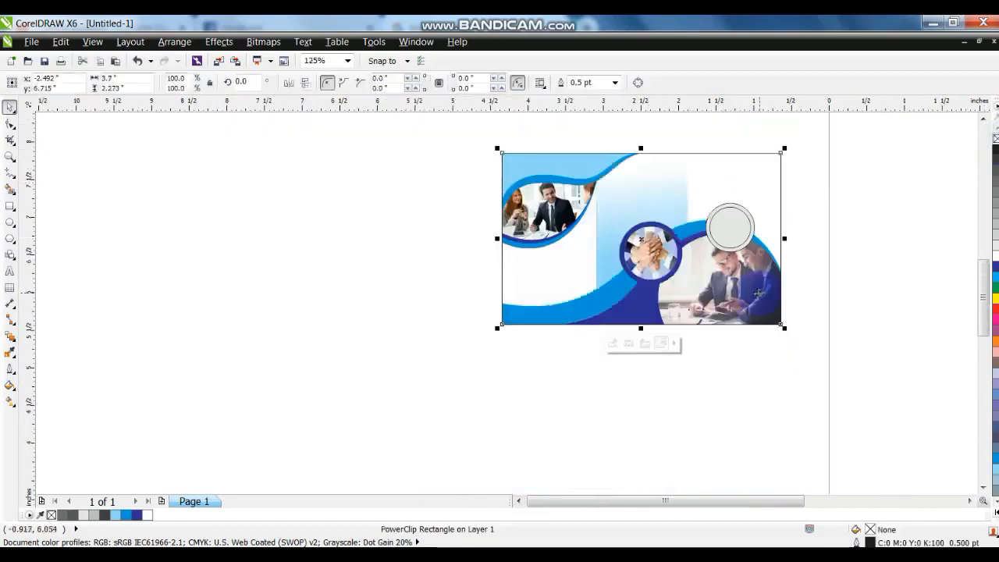
pyautogui.moveTo(840, 379); pyautogui.dragTo(448, 109)
pyautogui.hotkey('shift', 'F2')
pyautogui.press('Escape')
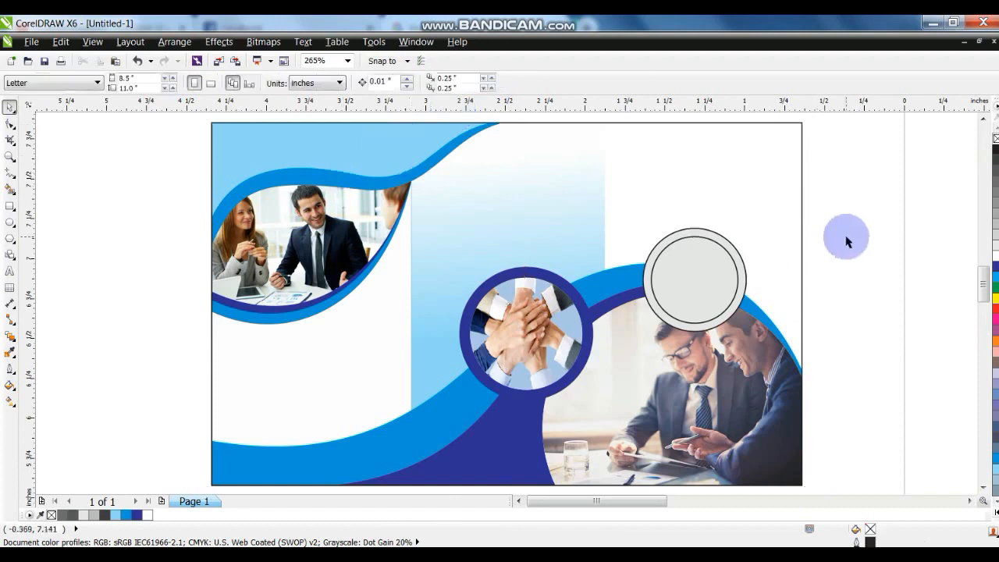
# Step: Try light cyan and 10% black fills on the brochure frame, and settle on white
pyautogui.click(802, 312)
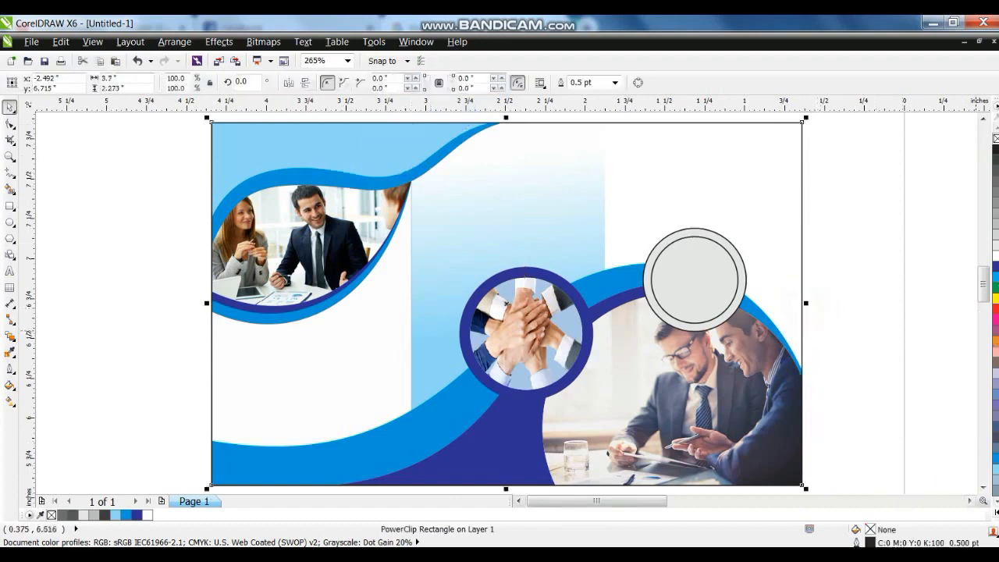
pyautogui.click(994, 279)
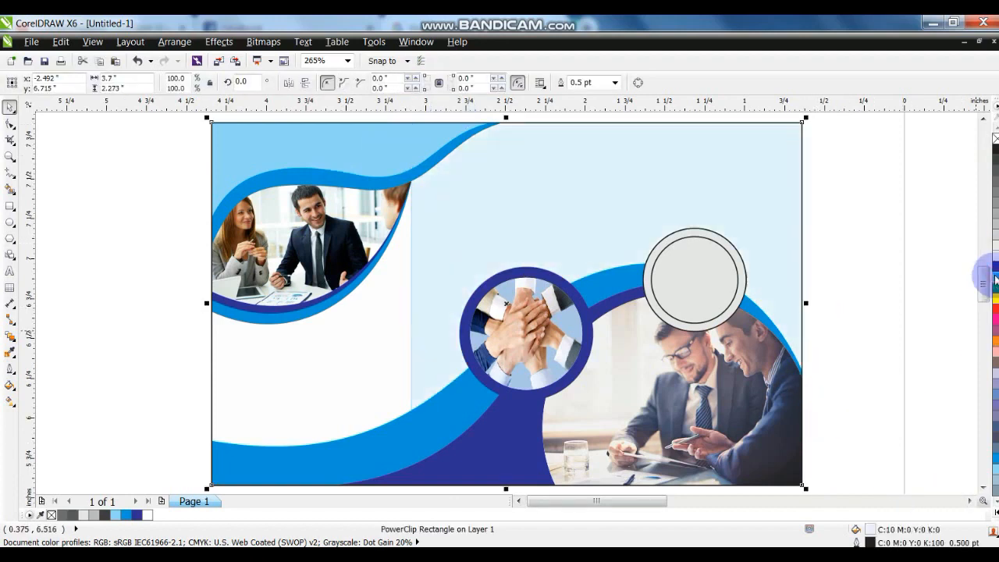
pyautogui.keyDown('ctrl'); pyautogui.click(994, 279); pyautogui.keyUp('ctrl')
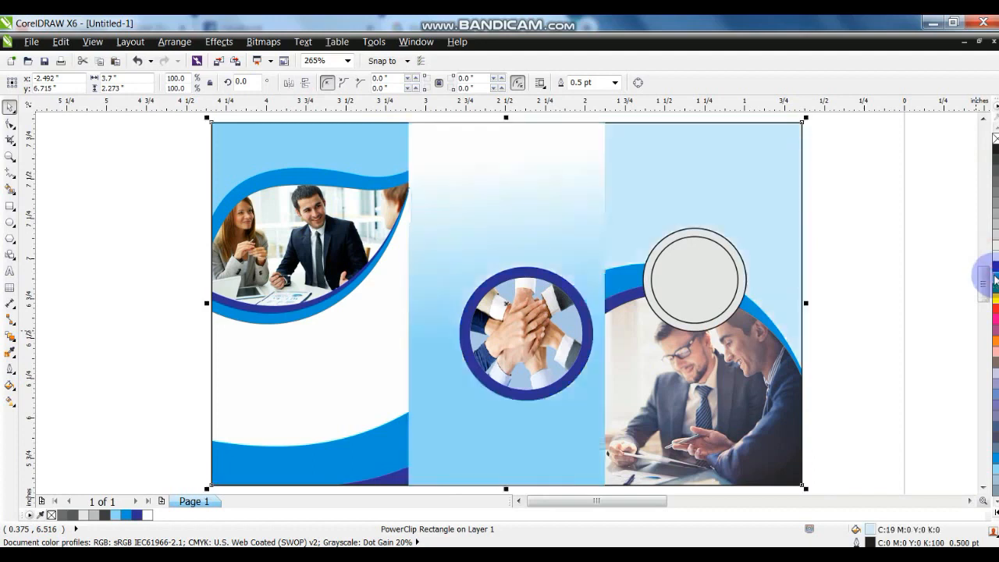
pyautogui.click(879, 279)
pyautogui.click(748, 213)
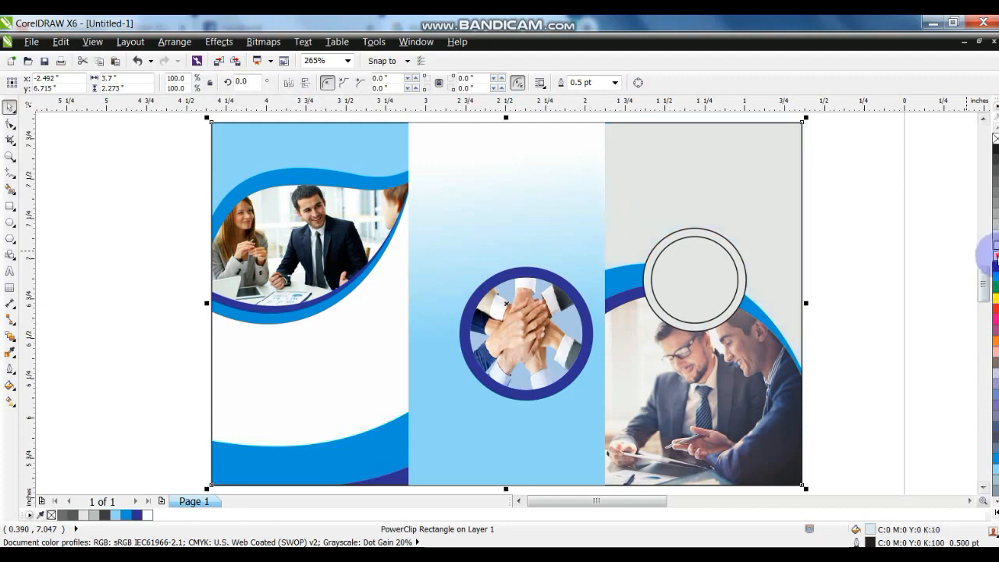
pyautogui.click(862, 267)
# Step: PowerClip the gradient panel inside the brochure frame and place it behind the frame's other contents
pyautogui.click(520, 239)
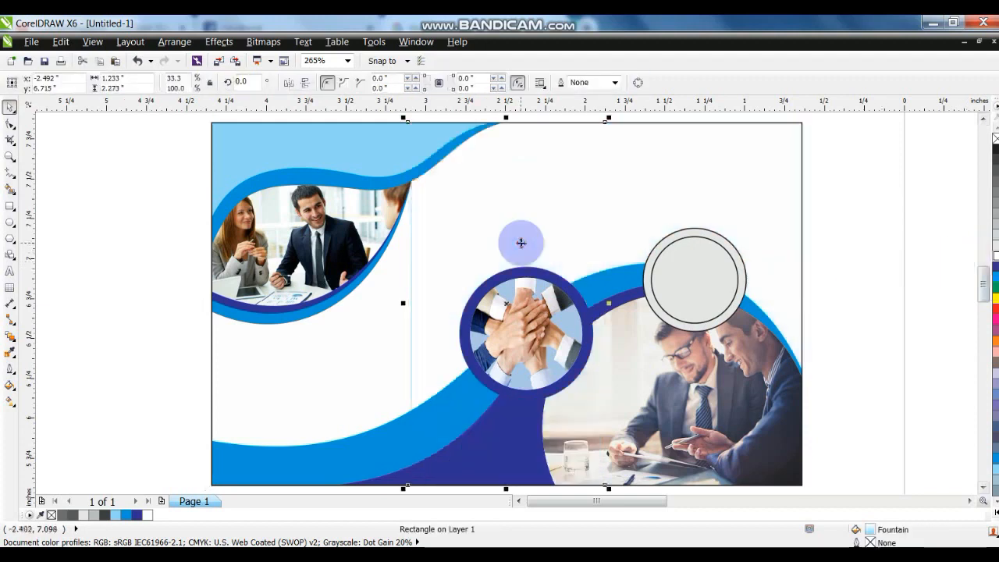
pyautogui.doubleClick(550, 207)
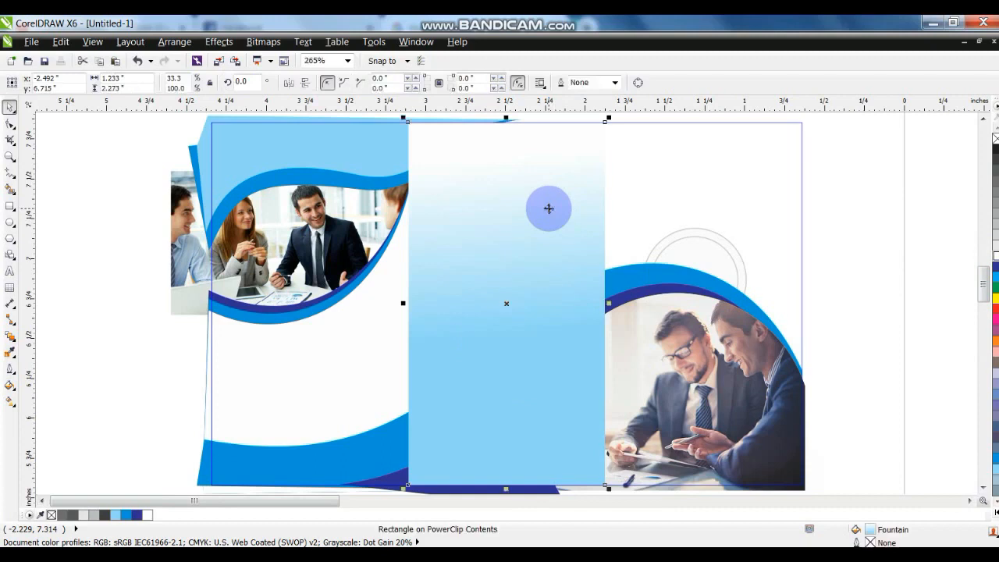
pyautogui.click(858, 270)
pyautogui.click(858, 270)
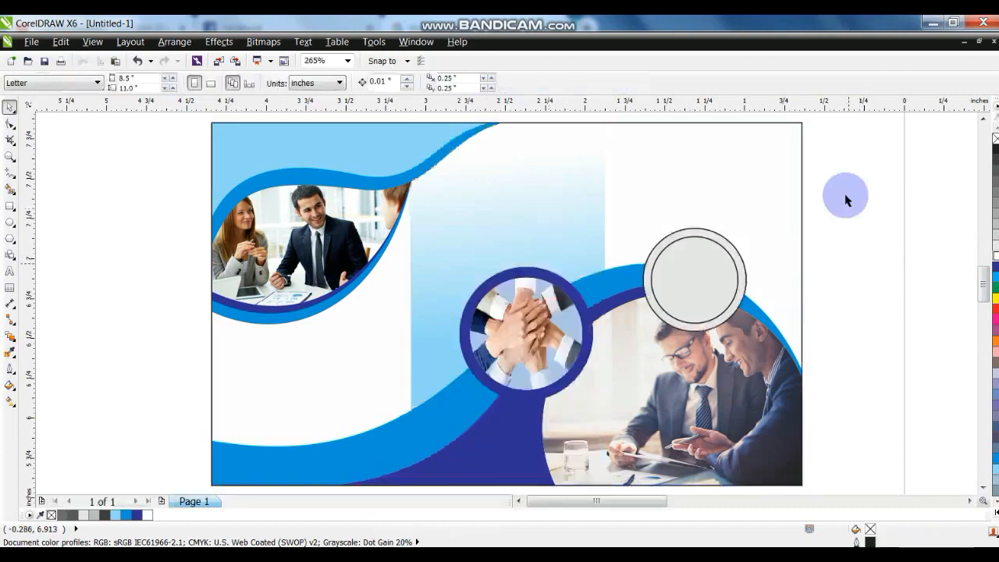
# Step: Select the inner circle of the small concentric pair in the right panel
pyautogui.click(683, 244)
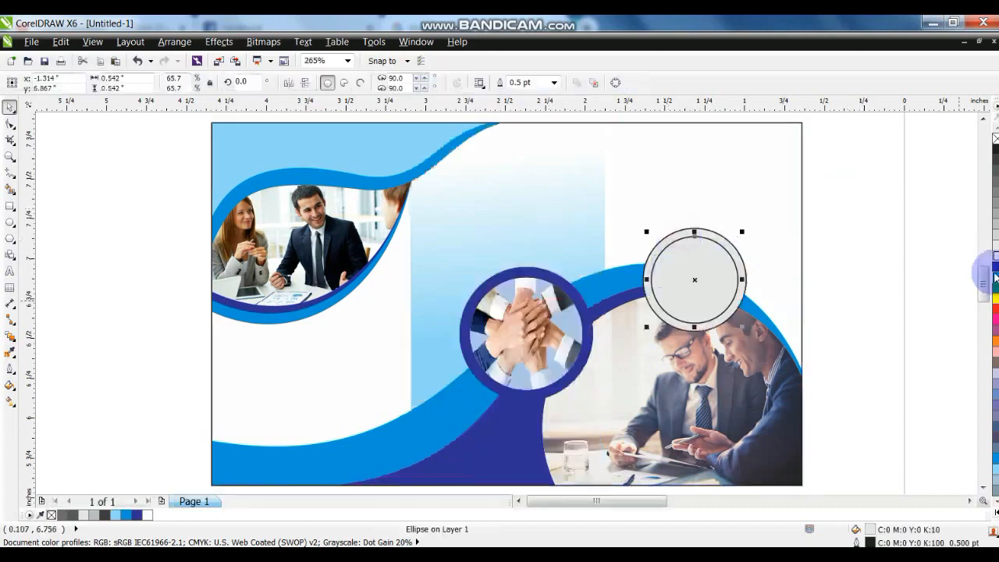